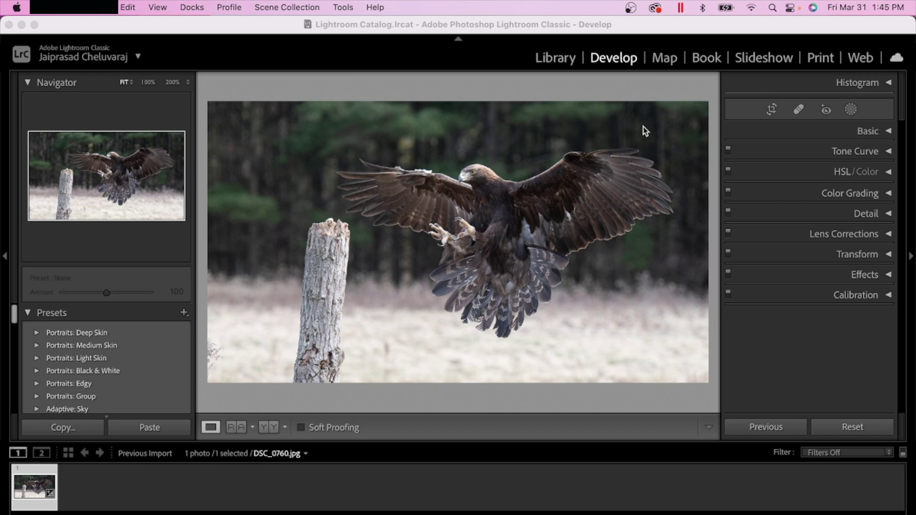
Step: Try the Auto white balance on the eagle photo and return it to As Shot
{"action": "left_click", "coordinate": [882, 132]}
{"action": "left_click", "coordinate": [857, 190]}
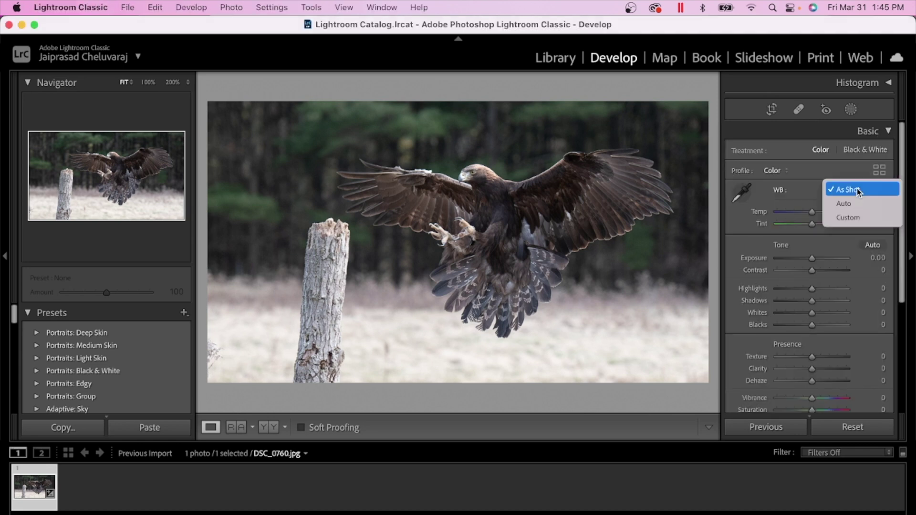
{"action": "left_click", "coordinate": [858, 204]}
{"action": "left_click", "coordinate": [862, 194]}
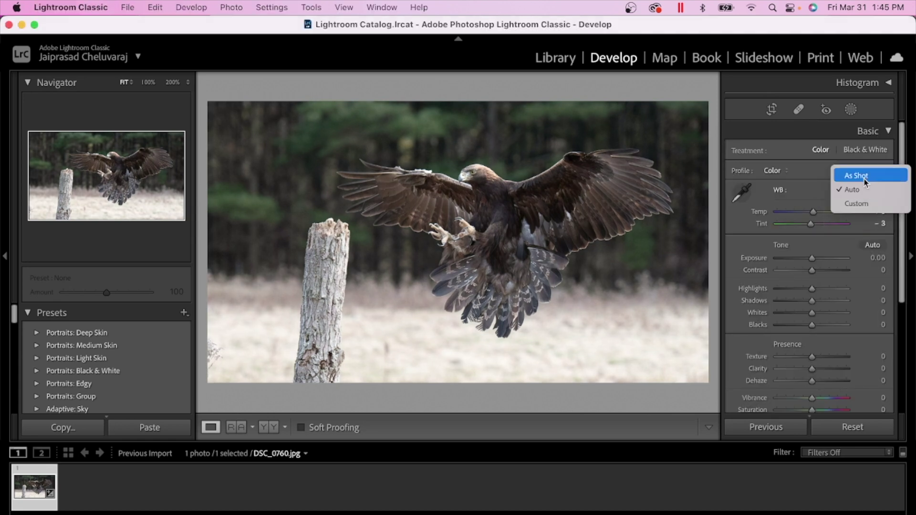
{"action": "left_click", "coordinate": [866, 177]}
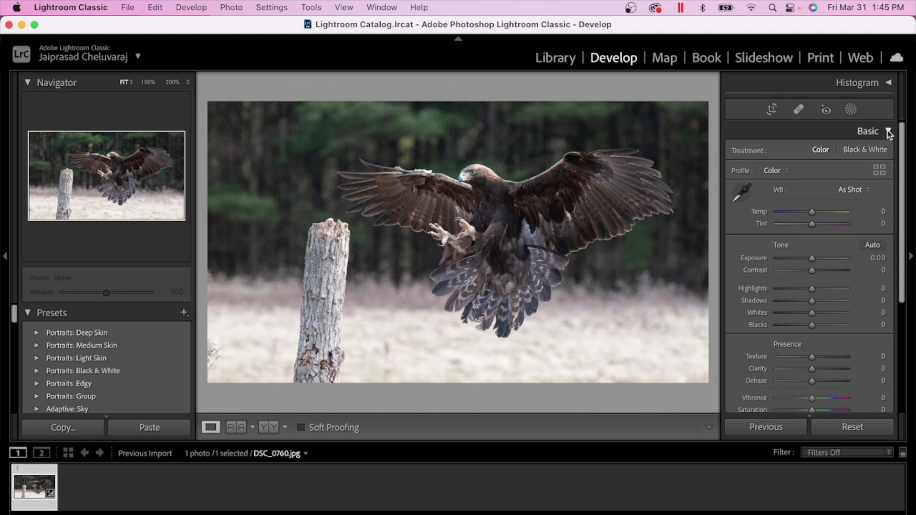
{"action": "left_click", "coordinate": [889, 132]}
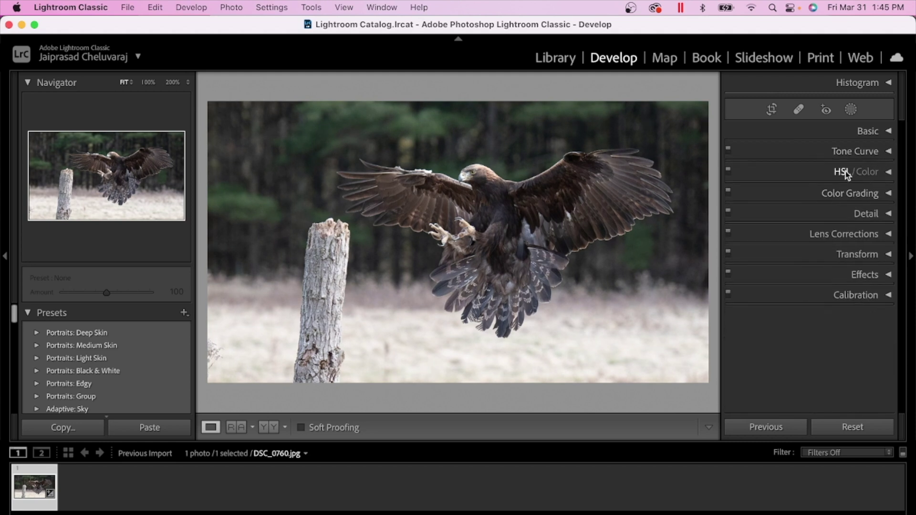
Step: Open the photo in Adobe Photoshop 2022 as a copy with Lightroom adjustments
{"action": "right_click", "coordinate": [507, 166]}
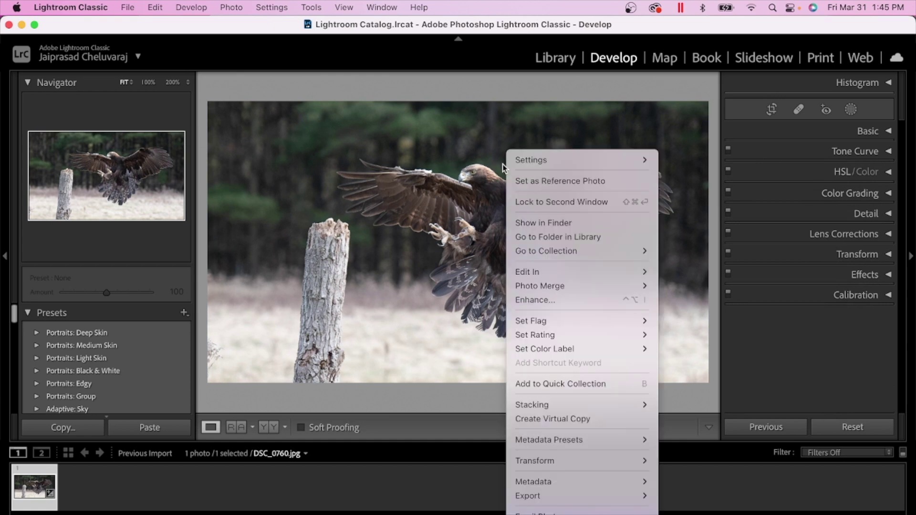
{"action": "mouse_move", "coordinate": [525, 273]}
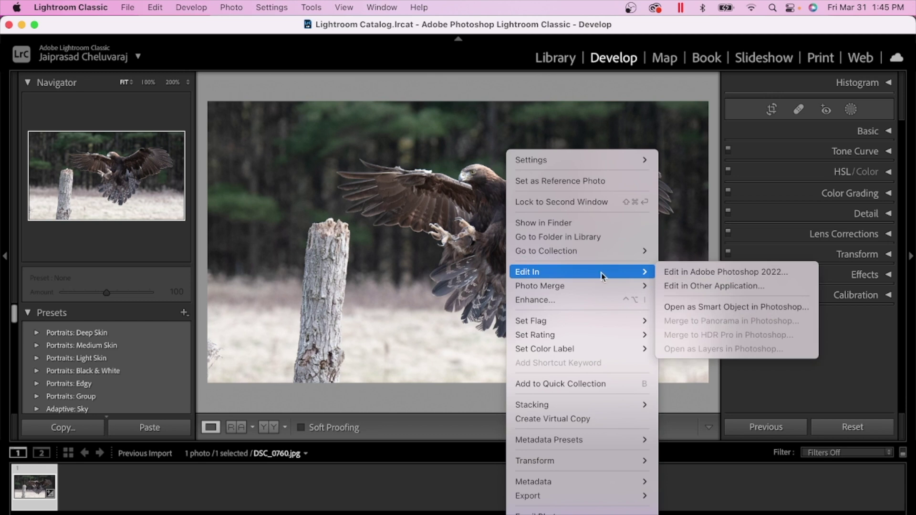
{"action": "left_click", "coordinate": [692, 273]}
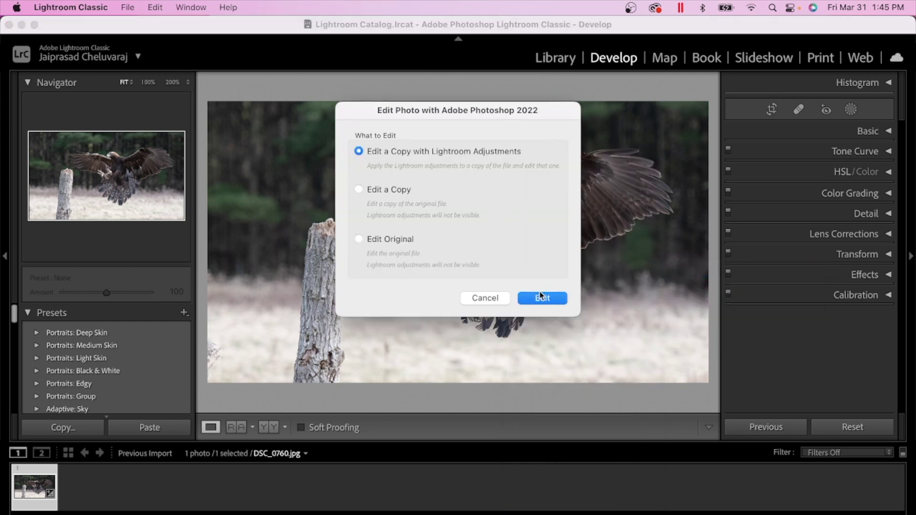
{"action": "left_click", "coordinate": [541, 298]}
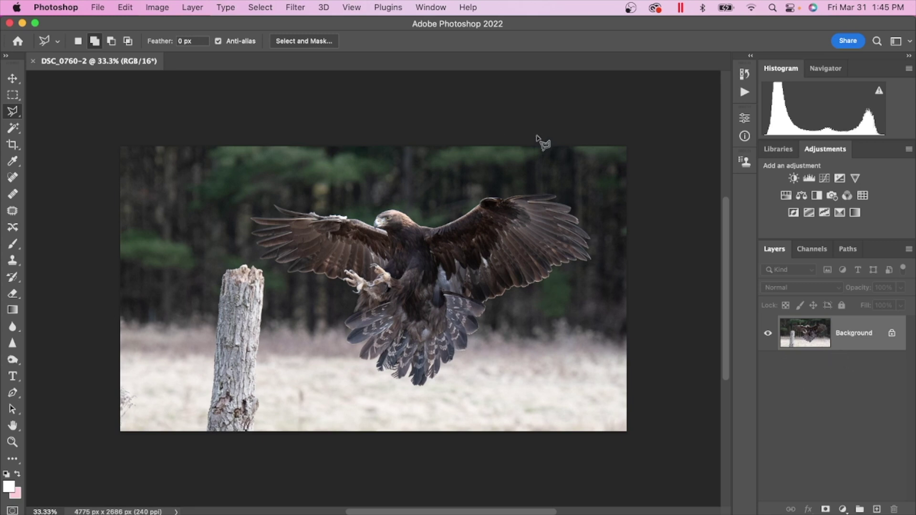
Step: Set the Photoshop workspace to Photography
{"action": "left_click", "coordinate": [434, 8]}
{"action": "mouse_move", "coordinate": [535, 37]}
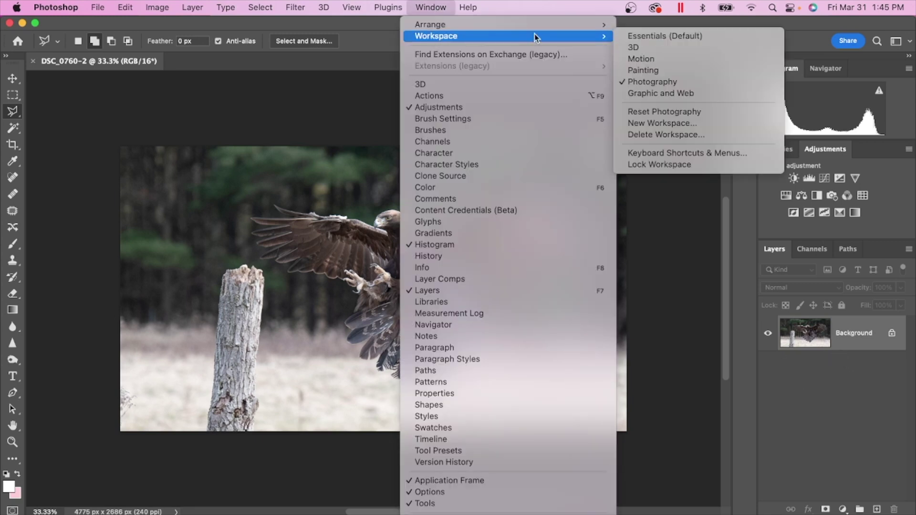
{"action": "left_click", "coordinate": [644, 83]}
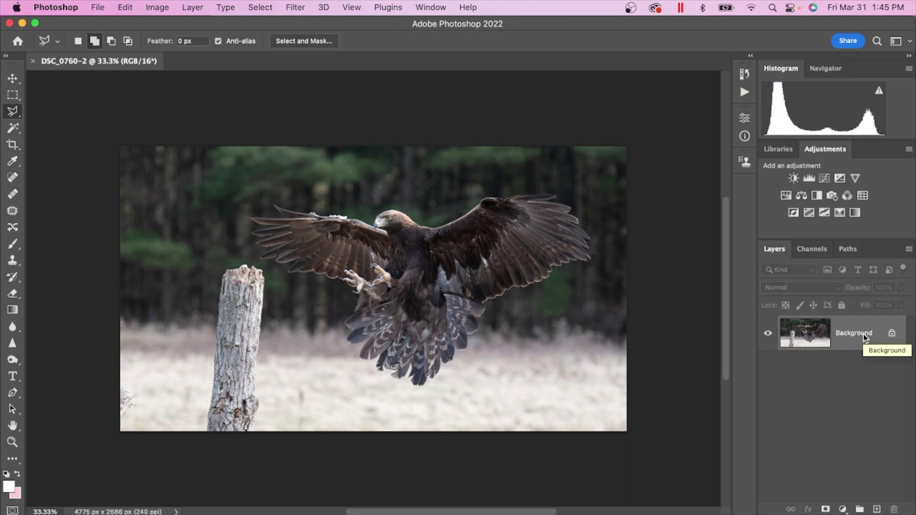
Step: Duplicate the Background layer and name the copy Blur
{"action": "key", "text": "super+j"}
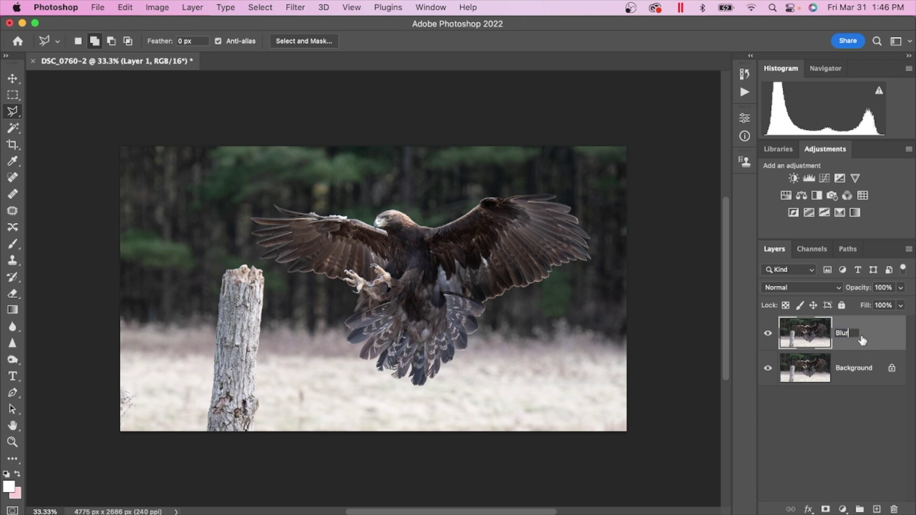
{"action": "key", "text": "Return"}
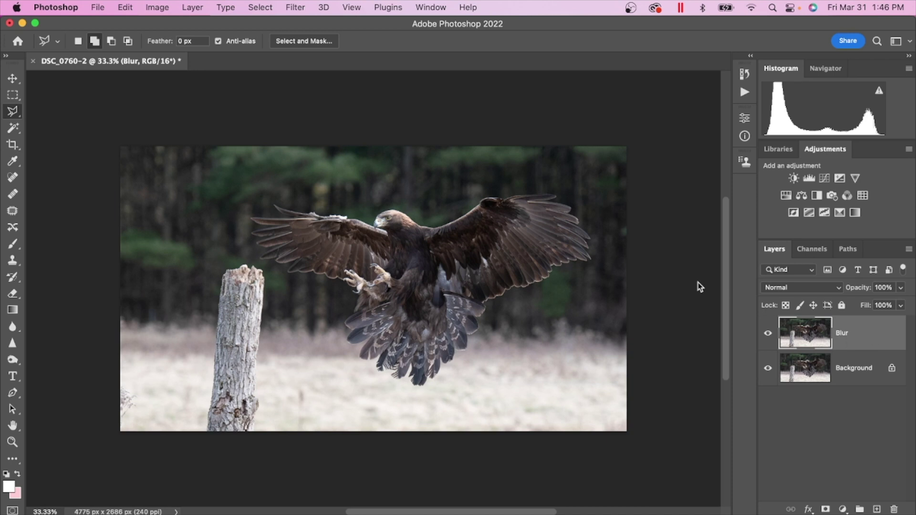
Step: Select the eagle and the wooden post on the Blur layer with the automatic Subject selection
{"action": "left_click", "coordinate": [260, 8]}
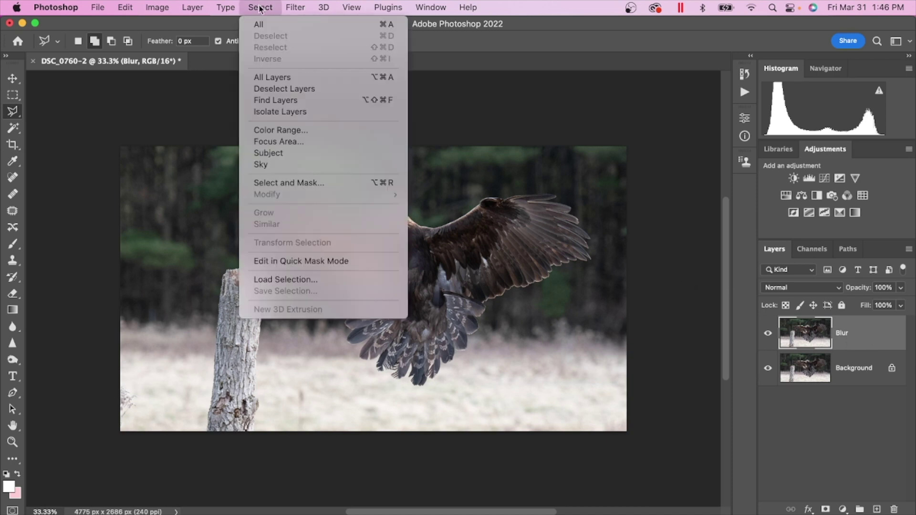
{"action": "left_click", "coordinate": [270, 154]}
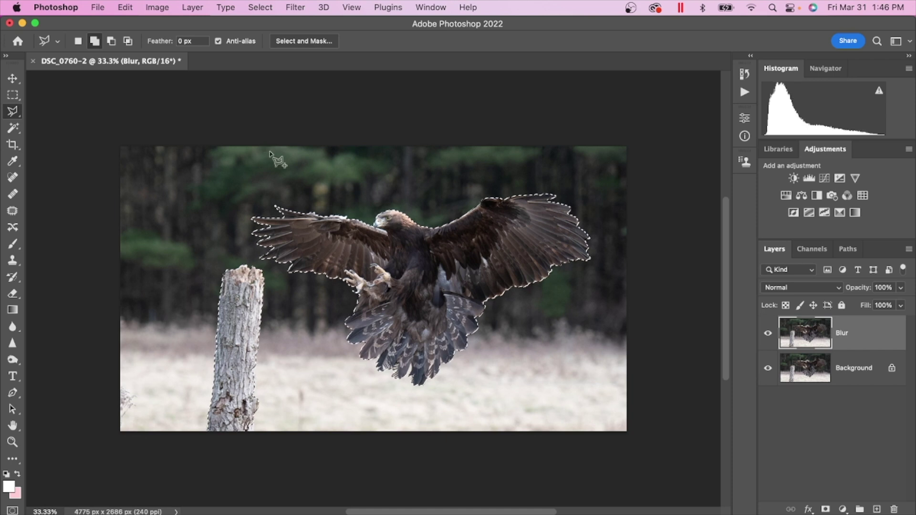
Step: With the Polygonal Lasso Tool, subtract the background between the two uppermost feathers of the left-hand wing from the selection
{"action": "key", "text": "super+plus"}
{"action": "key", "text": "super+plus"}
{"action": "scroll", "coordinate": [279, 193], "scroll_direction": "left", "scroll_amount": 1}
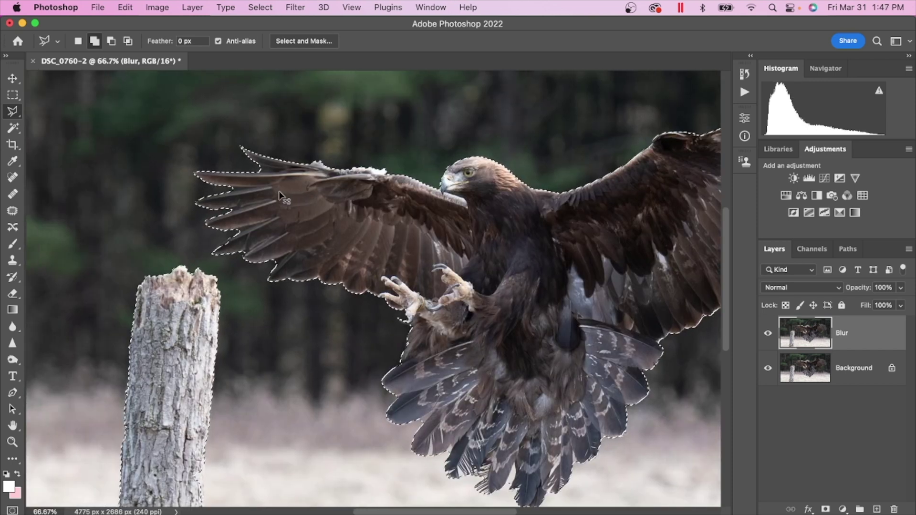
{"action": "key", "text": "super+equal"}
{"action": "scroll", "coordinate": [279, 190], "scroll_direction": "left", "scroll_amount": 3}
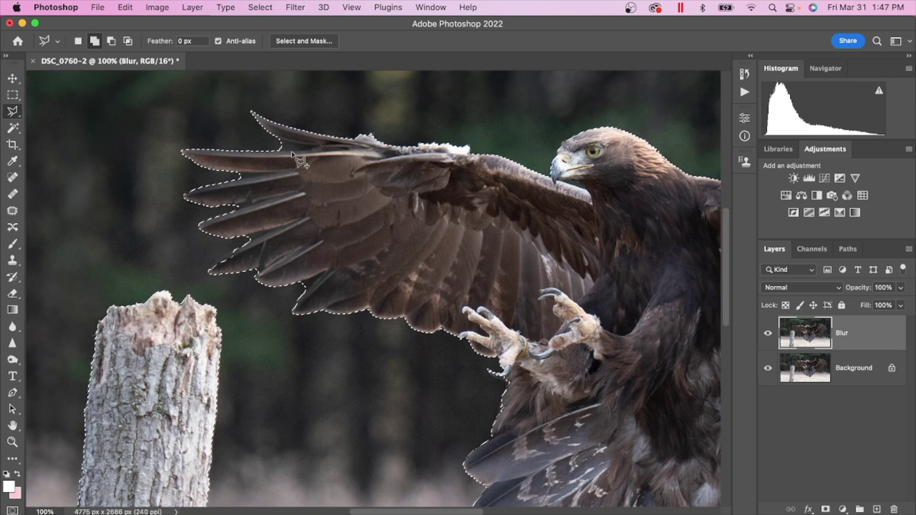
{"action": "right_click", "coordinate": [14, 114]}
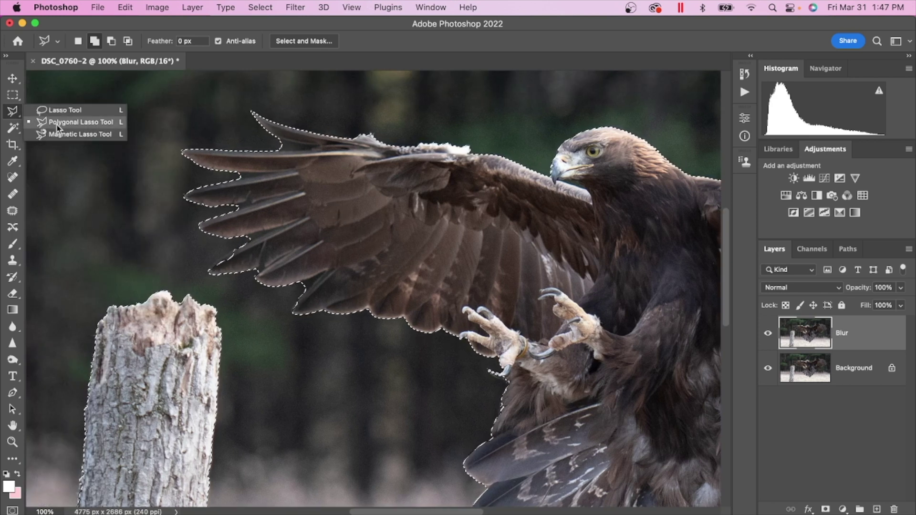
{"action": "left_click", "coordinate": [81, 122]}
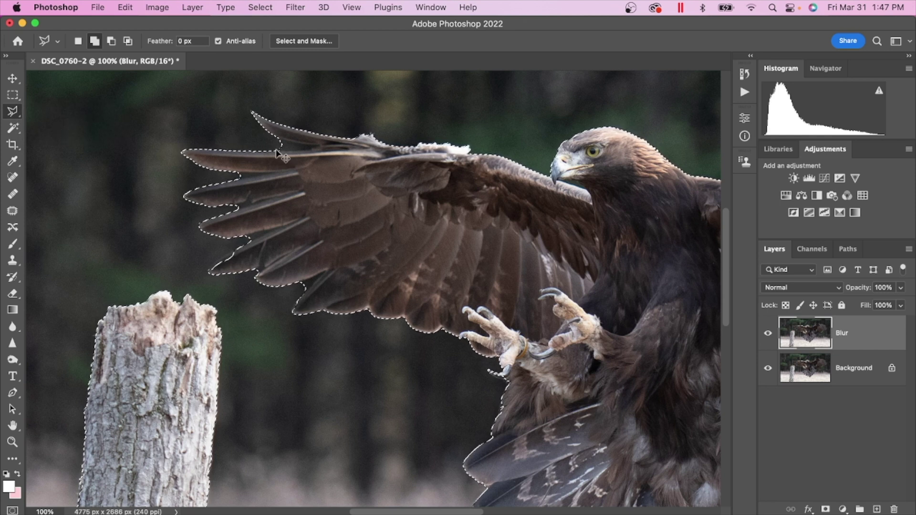
{"action": "scroll", "coordinate": [285, 159], "scroll_direction": "up", "scroll_amount": 5}
{"action": "scroll", "coordinate": [285, 159], "scroll_direction": "left", "scroll_amount": 3}
{"action": "scroll", "coordinate": [284, 158], "scroll_direction": "up", "scroll_amount": 2}
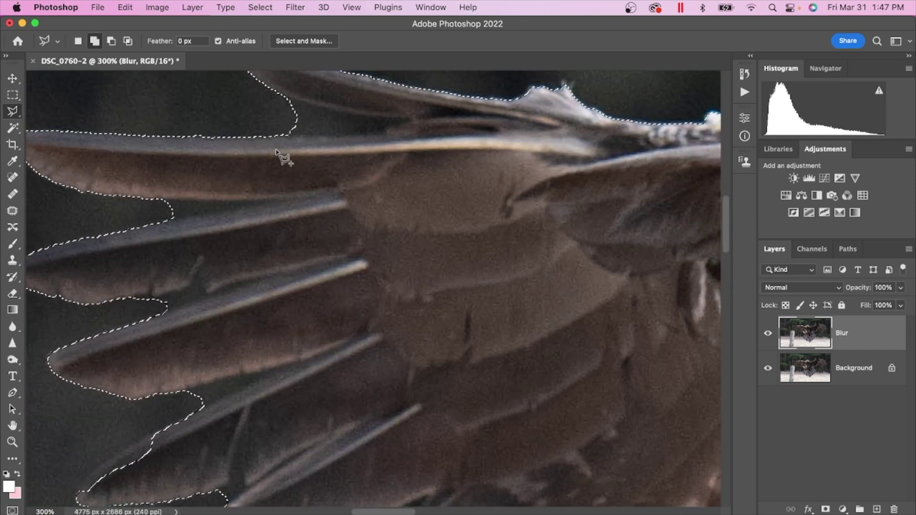
{"action": "key", "text": "alt"}
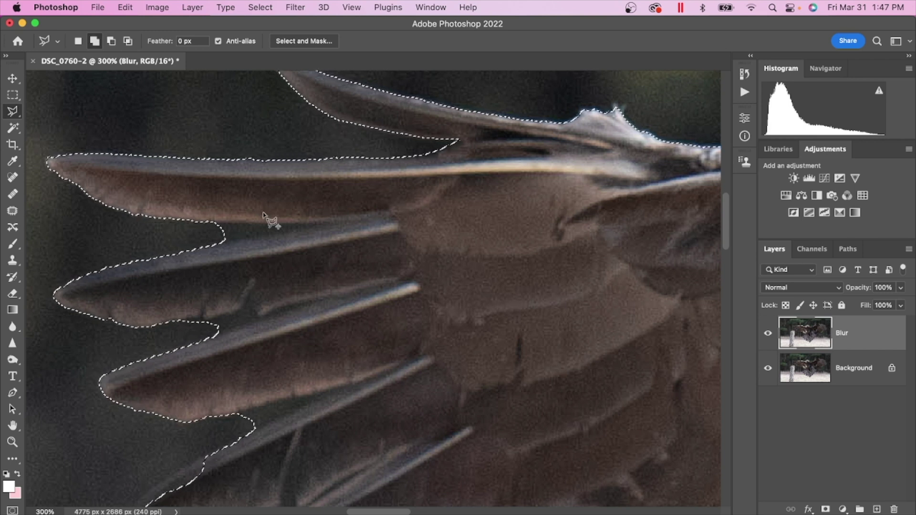
Step: Subtract the background gap between the second and third feathers of the left-hand wing from the selection
{"action": "left_click", "coordinate": [213, 222], "text": "alt"}
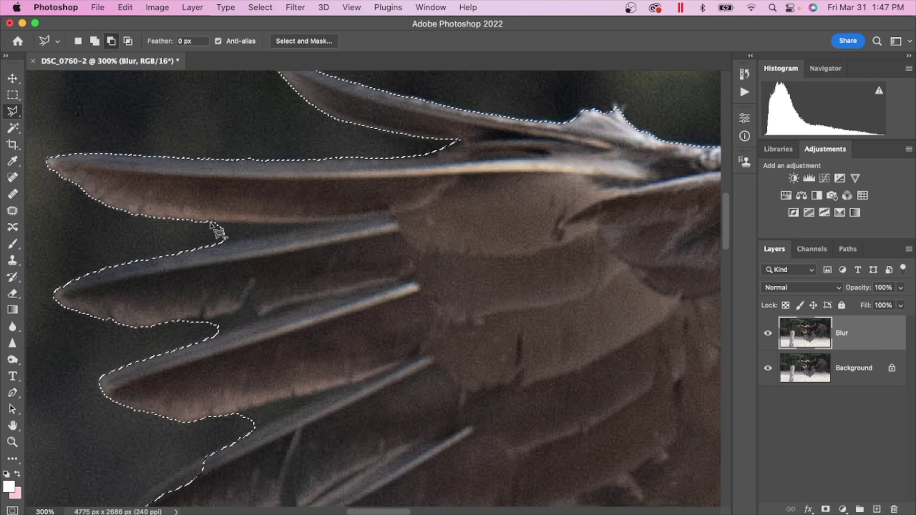
{"action": "left_click", "coordinate": [323, 223]}
{"action": "left_click", "coordinate": [252, 239]}
{"action": "left_click", "coordinate": [202, 244]}
{"action": "left_click", "coordinate": [213, 222]}
Step: Subtract the background gap between the third and fourth feathers of the left-hand wing from the selection
{"action": "scroll", "coordinate": [204, 235], "scroll_direction": "down", "scroll_amount": 3}
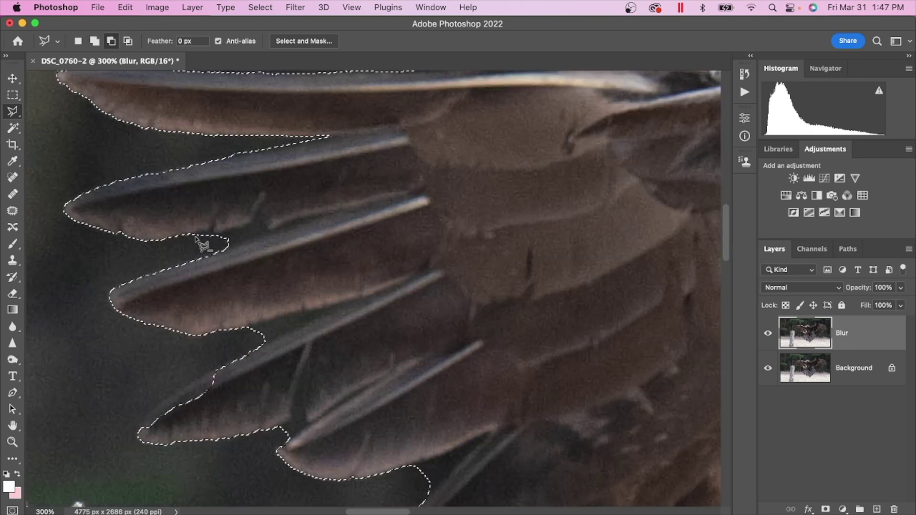
{"action": "left_click", "coordinate": [191, 234], "text": "alt"}
{"action": "left_click", "coordinate": [215, 231]}
{"action": "left_click", "coordinate": [238, 229]}
{"action": "left_click", "coordinate": [262, 223]}
{"action": "left_click", "coordinate": [270, 231]}
{"action": "left_click", "coordinate": [233, 249]}
{"action": "left_click", "coordinate": [191, 249]}
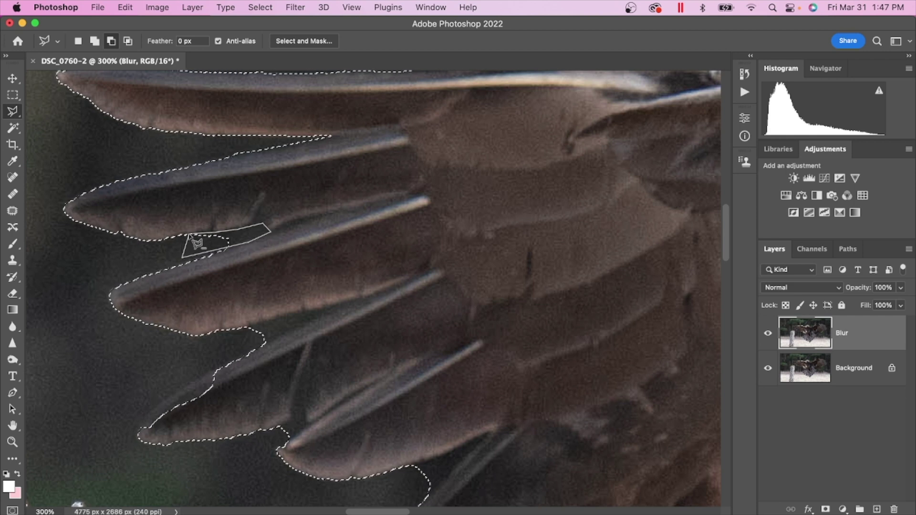
{"action": "left_click", "coordinate": [189, 234]}
Step: Subtract the background wedge between the fourth and fifth feathers of the left-hand wing from the selection
{"action": "scroll", "coordinate": [210, 241], "scroll_direction": "down", "scroll_amount": 4}
{"action": "left_click", "coordinate": [237, 230], "text": "alt"}
{"action": "left_click", "coordinate": [321, 209]}
{"action": "left_click", "coordinate": [231, 262]}
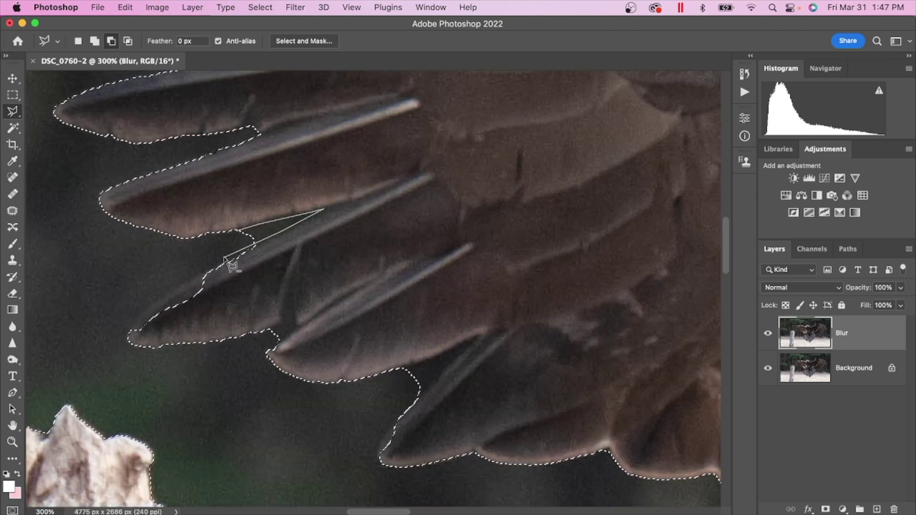
{"action": "left_click", "coordinate": [237, 230]}
Step: Remove the small background notch between the fifth and sixth feathers of the left-hand wing from the selection
{"action": "scroll", "coordinate": [239, 258], "scroll_direction": "down", "scroll_amount": 3}
{"action": "left_click", "coordinate": [241, 261], "text": "alt"}
{"action": "left_click", "coordinate": [257, 249]}
{"action": "left_click", "coordinate": [268, 247]}
{"action": "left_click", "coordinate": [269, 258]}
{"action": "left_click", "coordinate": [248, 278]}
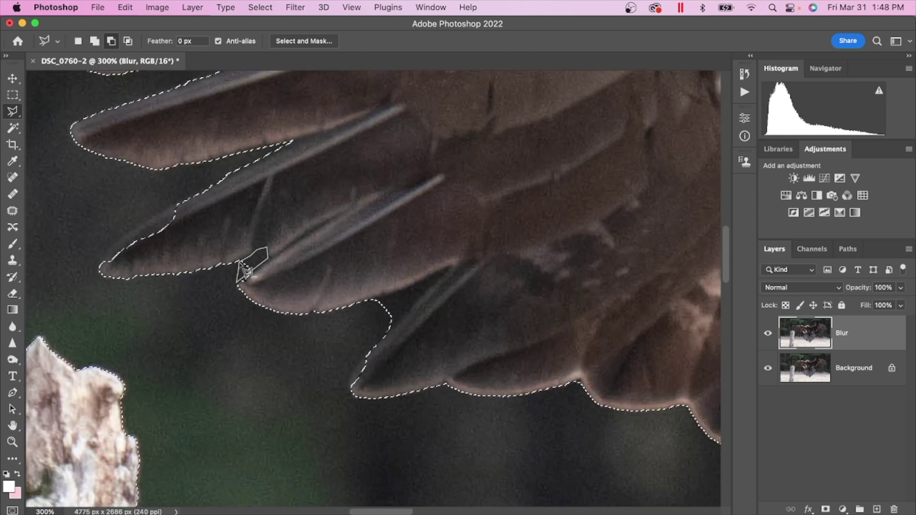
{"action": "left_click", "coordinate": [242, 261]}
Step: Subtract the background wedge between the sixth and seventh feathers of the left-hand wing from the selection
{"action": "scroll", "coordinate": [258, 281], "scroll_direction": "right", "scroll_amount": 5}
{"action": "left_click", "coordinate": [242, 288]}
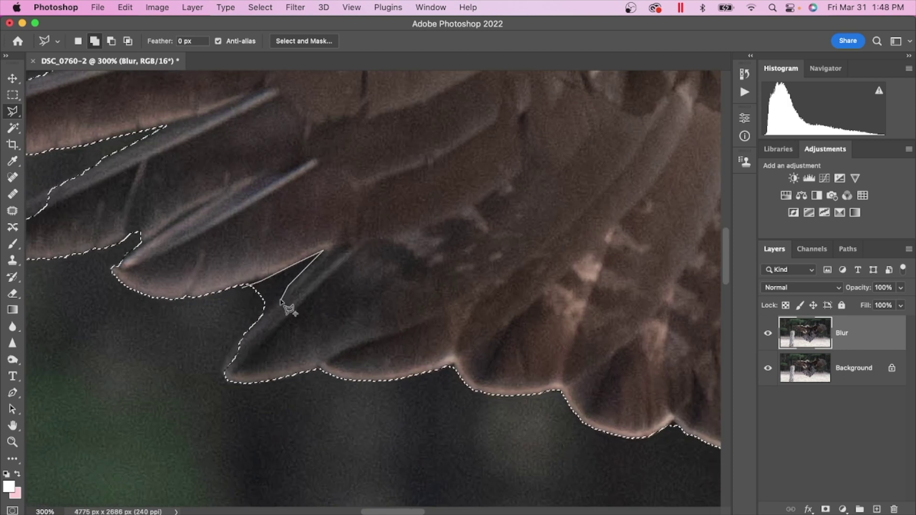
{"action": "scroll", "coordinate": [248, 293], "scroll_direction": "right", "scroll_amount": 3}
{"action": "scroll", "coordinate": [243, 287], "scroll_direction": "left", "scroll_amount": 2}
{"action": "left_click", "coordinate": [236, 286], "text": "alt"}
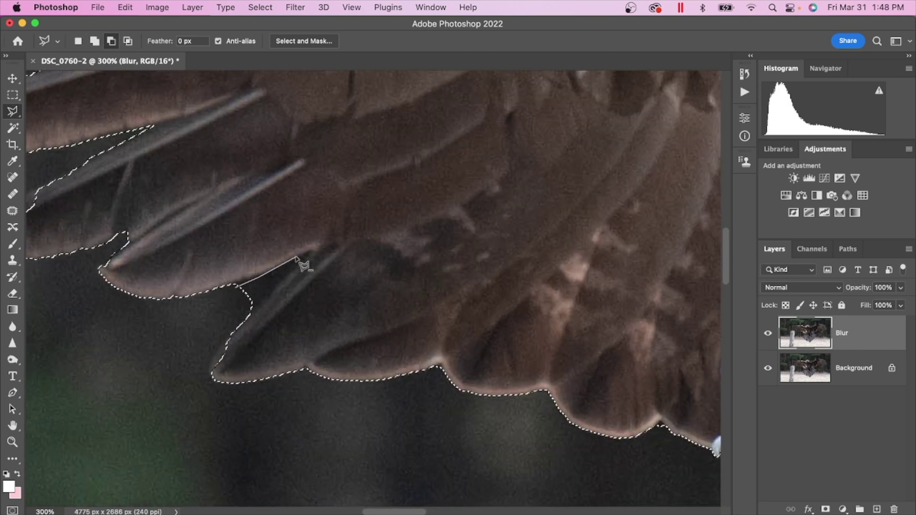
{"action": "left_click", "coordinate": [310, 249]}
{"action": "left_click", "coordinate": [262, 303]}
{"action": "left_click", "coordinate": [236, 287]}
Step: Subtract the background gap between the second and third feathers on the tail's left side from the selection
{"action": "scroll", "coordinate": [236, 286], "scroll_direction": "right", "scroll_amount": 10}
{"action": "scroll", "coordinate": [236, 287], "scroll_direction": "down", "scroll_amount": 12}
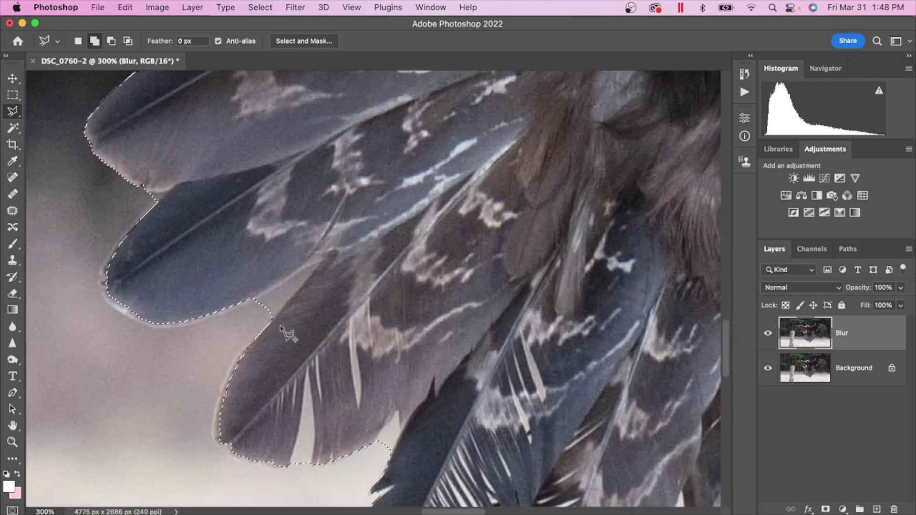
{"action": "left_click", "coordinate": [245, 290], "text": "alt"}
{"action": "left_click", "coordinate": [312, 248]}
{"action": "left_click", "coordinate": [259, 309]}
{"action": "left_click", "coordinate": [244, 290]}
Step: Subtract the background notch between the third tail feather and the dark frayed feather beside it from the selection
{"action": "scroll", "coordinate": [243, 286], "scroll_direction": "down", "scroll_amount": 8}
{"action": "scroll", "coordinate": [244, 286], "scroll_direction": "right", "scroll_amount": 6}
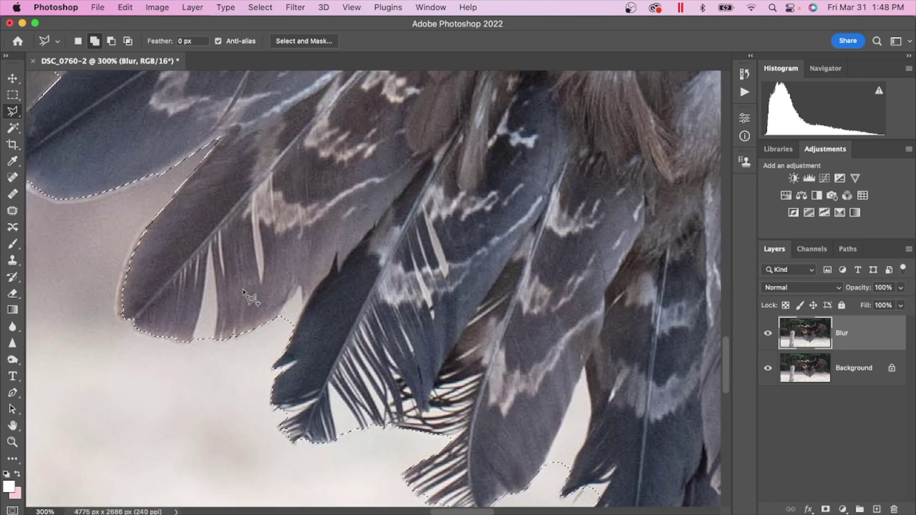
{"action": "left_click", "coordinate": [229, 250], "text": "alt"}
{"action": "left_click", "coordinate": [234, 236]}
{"action": "left_click", "coordinate": [249, 217]}
{"action": "left_click", "coordinate": [243, 262]}
{"action": "left_click", "coordinate": [230, 251]}
Step: Cut the background notch in the frayed tip of the dark tail feather out of the selection
{"action": "scroll", "coordinate": [224, 286], "scroll_direction": "right", "scroll_amount": 6}
{"action": "scroll", "coordinate": [224, 286], "scroll_direction": "down", "scroll_amount": 4}
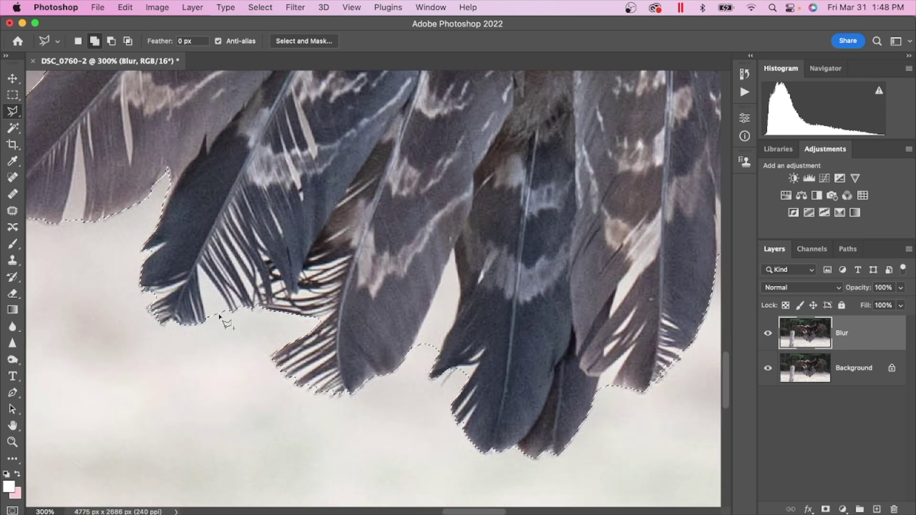
{"action": "left_click", "coordinate": [208, 322], "text": "alt"}
{"action": "left_click", "coordinate": [198, 265]}
{"action": "left_click", "coordinate": [232, 314]}
{"action": "left_click", "coordinate": [208, 322]}
Step: Trace the deep background gap to the left of the dark central tail feather and subtract it from the selection
{"action": "scroll", "coordinate": [229, 315], "scroll_direction": "right", "scroll_amount": 6}
{"action": "scroll", "coordinate": [229, 315], "scroll_direction": "down", "scroll_amount": 4}
{"action": "left_click", "coordinate": [314, 296], "text": "alt"}
{"action": "left_click", "coordinate": [333, 257]}
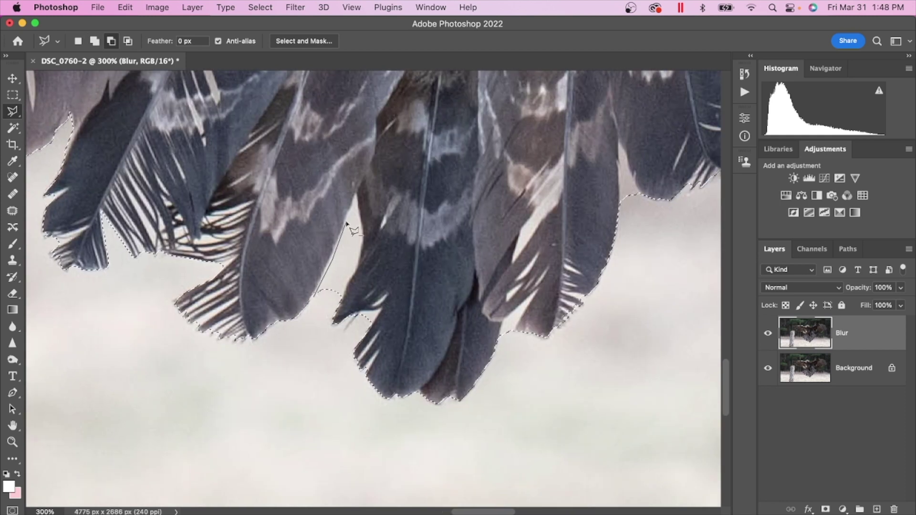
{"action": "left_click", "coordinate": [355, 194]}
{"action": "left_click", "coordinate": [360, 224]}
{"action": "left_click", "coordinate": [361, 251]}
{"action": "left_click", "coordinate": [355, 270]}
{"action": "left_click", "coordinate": [330, 305]}
{"action": "left_click", "coordinate": [314, 295]}
Step: Subtract the background notch between the lowest central tail feathers and the feather to their right from the selection
{"action": "scroll", "coordinate": [278, 335], "scroll_direction": "right", "scroll_amount": 6}
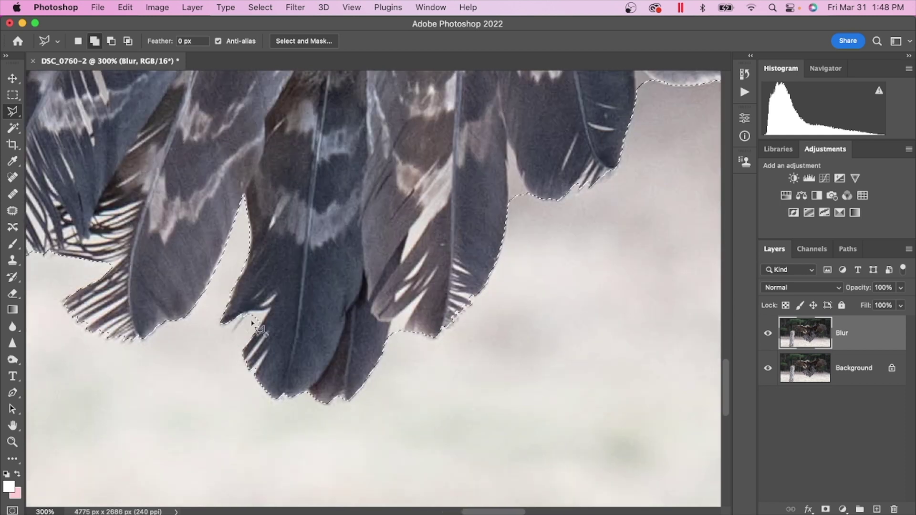
{"action": "scroll", "coordinate": [278, 335], "scroll_direction": "up", "scroll_amount": 1}
{"action": "left_click", "coordinate": [344, 354], "text": "alt"}
{"action": "left_click", "coordinate": [350, 328]}
{"action": "left_click", "coordinate": [377, 305]}
{"action": "left_click", "coordinate": [354, 347]}
{"action": "left_click", "coordinate": [343, 354]}
Step: Subtract the narrow background gap between the two lower feathers on the tail's right side from the selection
{"action": "scroll", "coordinate": [344, 353], "scroll_direction": "right", "scroll_amount": 5}
{"action": "scroll", "coordinate": [344, 353], "scroll_direction": "up", "scroll_amount": 5}
{"action": "left_click", "coordinate": [342, 336], "text": "alt"}
{"action": "left_click", "coordinate": [340, 273]}
{"action": "left_click", "coordinate": [364, 333]}
{"action": "left_click", "coordinate": [343, 336]}
Step: Remove the small background notch beside the next feather up on the tail's right side from the selection
{"action": "scroll", "coordinate": [399, 352], "scroll_direction": "right", "scroll_amount": 5}
{"action": "left_click", "coordinate": [360, 317], "text": "alt"}
{"action": "left_click", "coordinate": [358, 292]}
{"action": "left_click", "coordinate": [375, 307]}
{"action": "left_click", "coordinate": [361, 317]}
Step: Subtract the remaining background notches between the upper feathers on the tail's right side from the selection
{"action": "scroll", "coordinate": [408, 315], "scroll_direction": "up", "scroll_amount": 6}
{"action": "scroll", "coordinate": [416, 319], "scroll_direction": "up", "scroll_amount": 6}
{"action": "scroll", "coordinate": [415, 320], "scroll_direction": "right", "scroll_amount": 2}
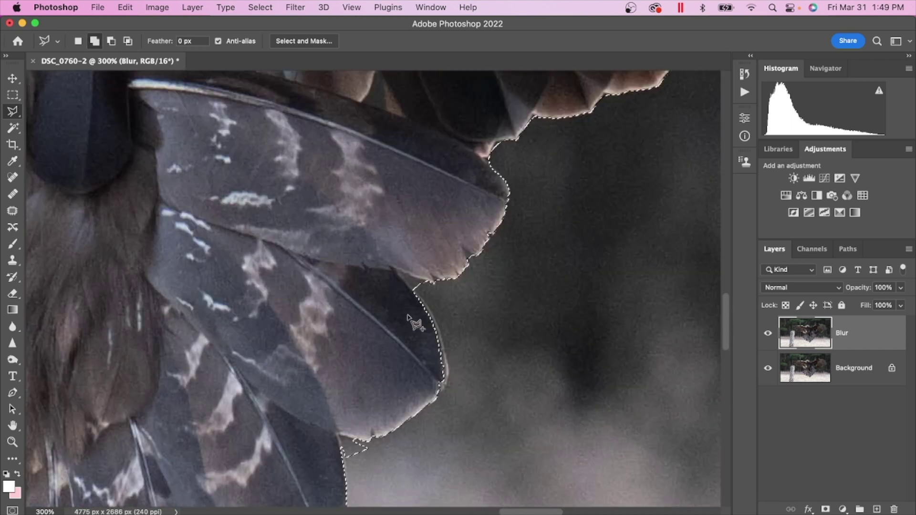
{"action": "scroll", "coordinate": [400, 329], "scroll_direction": "down", "scroll_amount": 5}
{"action": "scroll", "coordinate": [401, 329], "scroll_direction": "left", "scroll_amount": 2}
{"action": "left_click", "coordinate": [390, 345], "text": "alt"}
Step: Subtract the narrow background gap between the two lowest long feathers at the right wing's tip from the selection
{"action": "scroll", "coordinate": [396, 324], "scroll_direction": "up", "scroll_amount": 5}
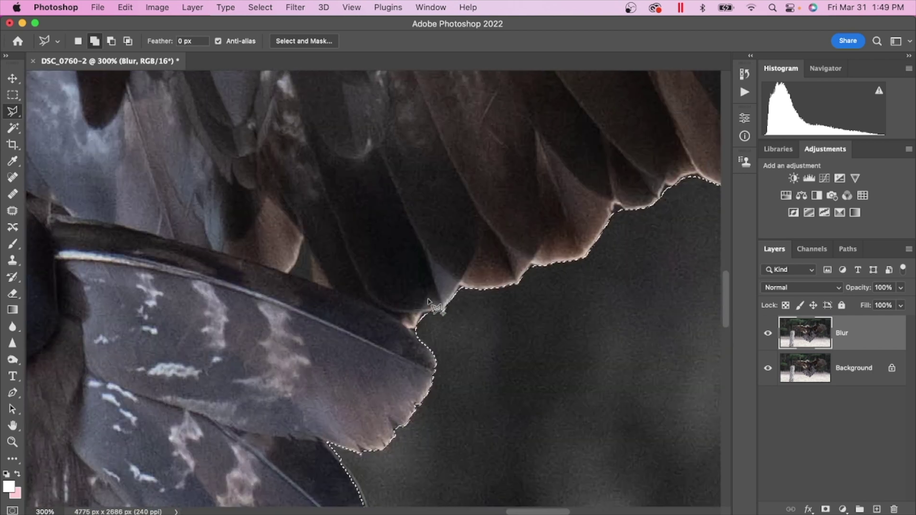
{"action": "scroll", "coordinate": [428, 301], "scroll_direction": "up", "scroll_amount": 6}
{"action": "scroll", "coordinate": [428, 302], "scroll_direction": "right", "scroll_amount": 10}
{"action": "left_click", "coordinate": [468, 330], "text": "alt"}
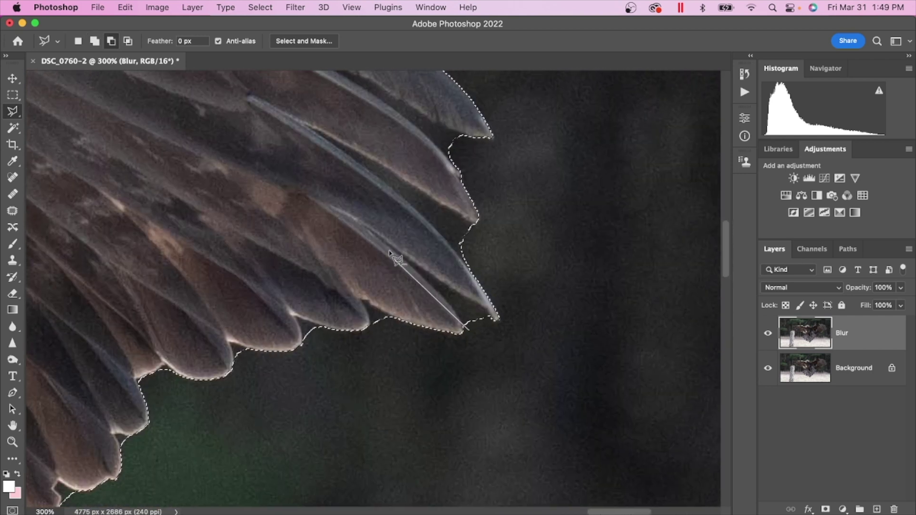
{"action": "left_click", "coordinate": [437, 288]}
{"action": "left_click", "coordinate": [388, 246]}
{"action": "left_click", "coordinate": [496, 320]}
{"action": "left_click", "coordinate": [469, 330]}
Step: Subtract the long curved background gap between the third and fourth wingtip feathers from the bottom of the right wing from the selection
{"action": "scroll", "coordinate": [470, 331], "scroll_direction": "up", "scroll_amount": 6}
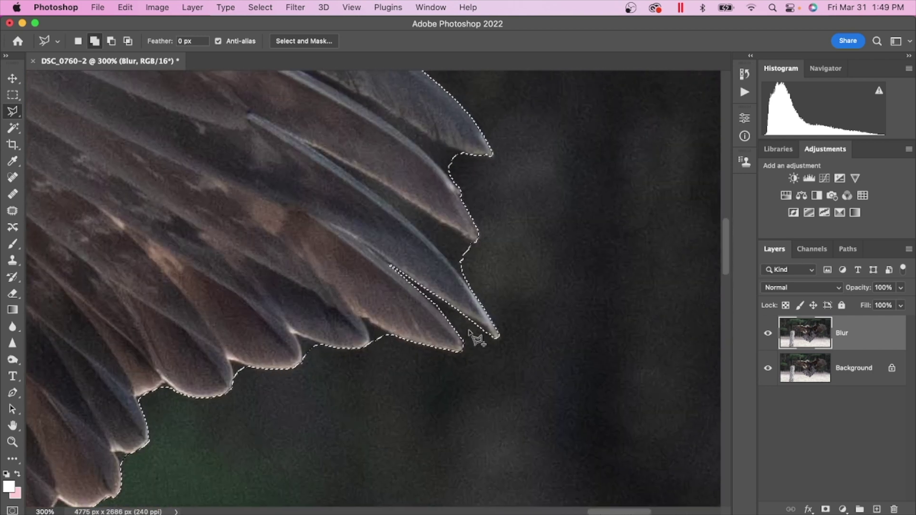
{"action": "scroll", "coordinate": [471, 331], "scroll_direction": "right", "scroll_amount": 2}
{"action": "left_click", "coordinate": [422, 318], "text": "alt"}
{"action": "left_click", "coordinate": [377, 268]}
{"action": "left_click", "coordinate": [301, 221]}
{"action": "left_click", "coordinate": [260, 199]}
{"action": "left_click", "coordinate": [297, 211]}
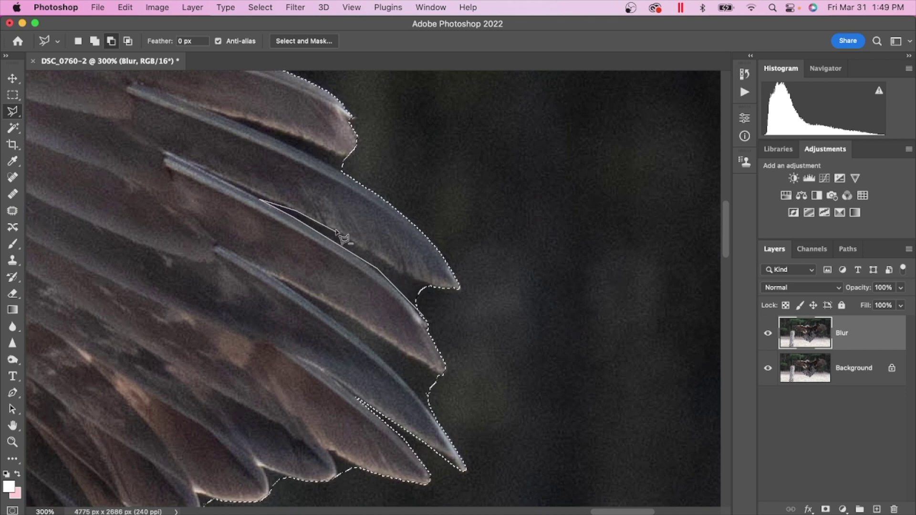
{"action": "left_click", "coordinate": [337, 230]}
{"action": "left_click", "coordinate": [369, 253]}
{"action": "left_click", "coordinate": [376, 255]}
{"action": "left_click", "coordinate": [404, 275]}
{"action": "left_click", "coordinate": [427, 287]}
{"action": "left_click", "coordinate": [423, 317]}
Step: Subtract the thin background gap above that upper wingtip feather, beneath the next feather up, from the selection
{"action": "scroll", "coordinate": [424, 317], "scroll_direction": "up", "scroll_amount": 6}
{"action": "scroll", "coordinate": [424, 317], "scroll_direction": "left", "scroll_amount": 2}
{"action": "left_click", "coordinate": [384, 323], "text": "alt"}
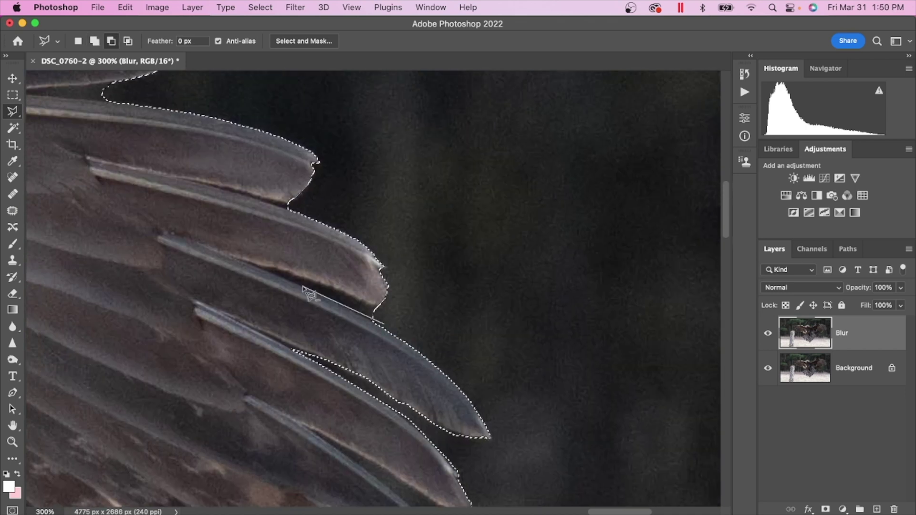
{"action": "left_click", "coordinate": [250, 265]}
{"action": "left_click", "coordinate": [287, 271]}
{"action": "left_click", "coordinate": [365, 302]}
{"action": "left_click", "coordinate": [384, 323]}
Step: Subtract the background wedge beneath the right wing's topmost feather from the selection
{"action": "scroll", "coordinate": [384, 317], "scroll_direction": "up", "scroll_amount": 5}
{"action": "scroll", "coordinate": [384, 318], "scroll_direction": "left", "scroll_amount": 6}
{"action": "left_click", "coordinate": [406, 285], "text": "alt"}
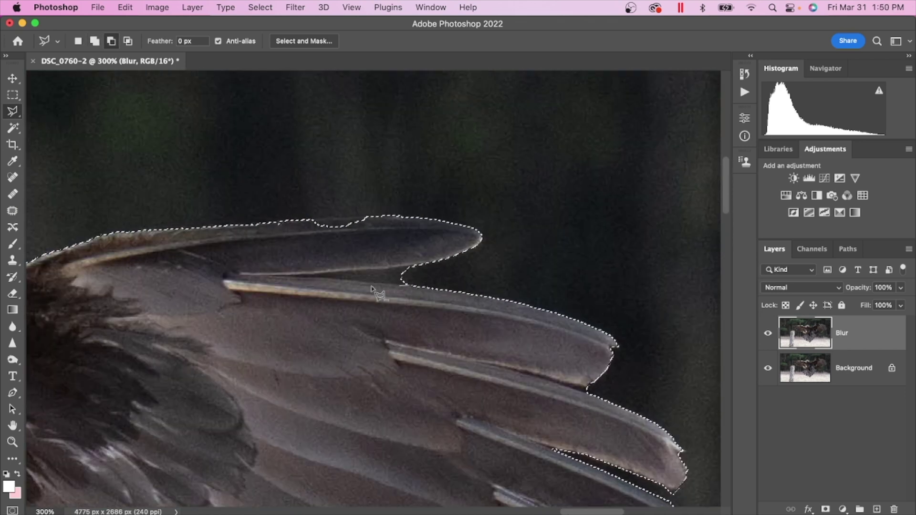
{"action": "left_click", "coordinate": [284, 277]}
{"action": "left_click", "coordinate": [440, 265]}
{"action": "left_click", "coordinate": [407, 285]}
Step: Add the missing dip along the upper edge of the right wing's topmost feather to the selection
{"action": "scroll", "coordinate": [405, 296], "scroll_direction": "left", "scroll_amount": 4}
{"action": "left_click", "coordinate": [392, 300]}
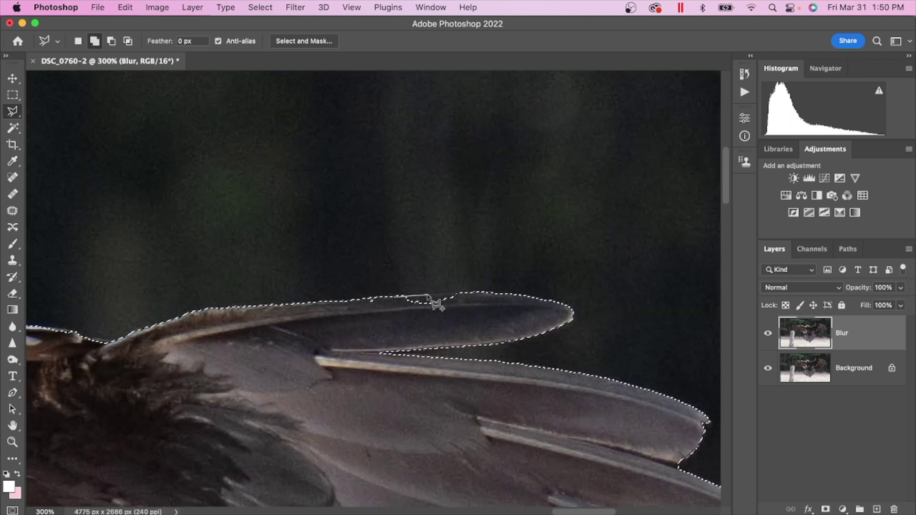
{"action": "left_click", "coordinate": [463, 296]}
{"action": "left_click", "coordinate": [444, 314]}
{"action": "left_click", "coordinate": [392, 300]}
Step: Subtract the small background patch between the eagle's beak, throat and left wing from the selection
{"action": "scroll", "coordinate": [392, 300], "scroll_direction": "left", "scroll_amount": 10}
{"action": "scroll", "coordinate": [391, 296], "scroll_direction": "left", "scroll_amount": 10}
{"action": "scroll", "coordinate": [391, 297], "scroll_direction": "down", "scroll_amount": 5}
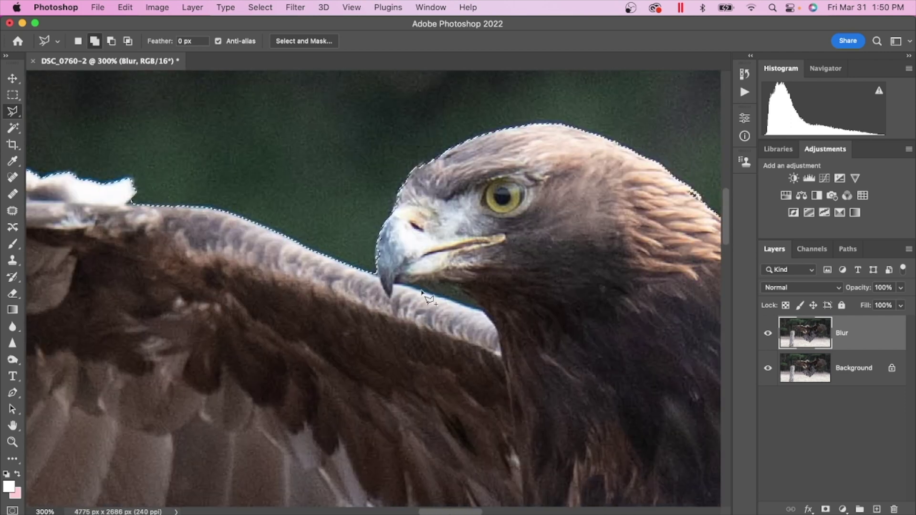
{"action": "left_click", "coordinate": [408, 286], "text": "alt"}
{"action": "left_click", "coordinate": [419, 282]}
{"action": "left_click", "coordinate": [437, 284]}
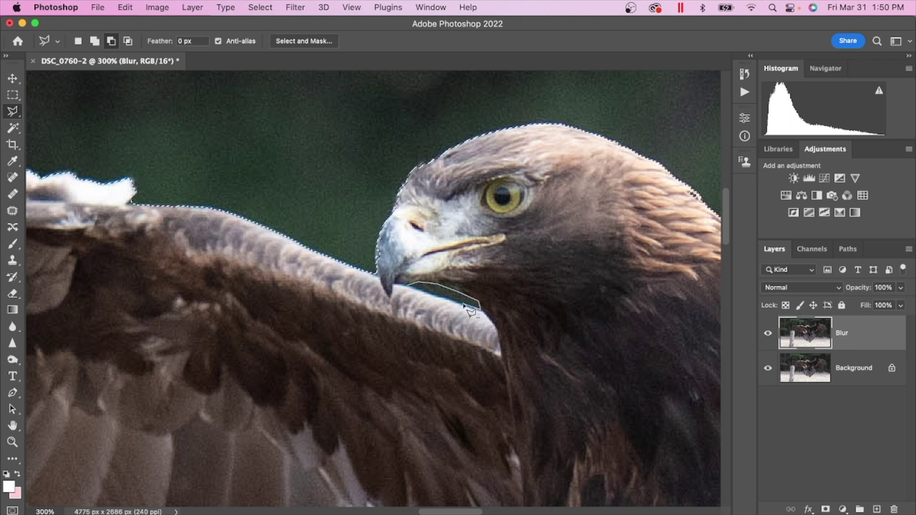
{"action": "left_click", "coordinate": [408, 286]}
Step: Feather the completed eagle and post selection by 0.3 pixels
{"action": "scroll", "coordinate": [410, 292], "scroll_direction": "left", "scroll_amount": 5}
{"action": "scroll", "coordinate": [407, 288], "scroll_direction": "left", "scroll_amount": 7}
{"action": "scroll", "coordinate": [407, 288], "scroll_direction": "down", "scroll_amount": 6}
{"action": "scroll", "coordinate": [409, 290], "scroll_direction": "right", "scroll_amount": 4}
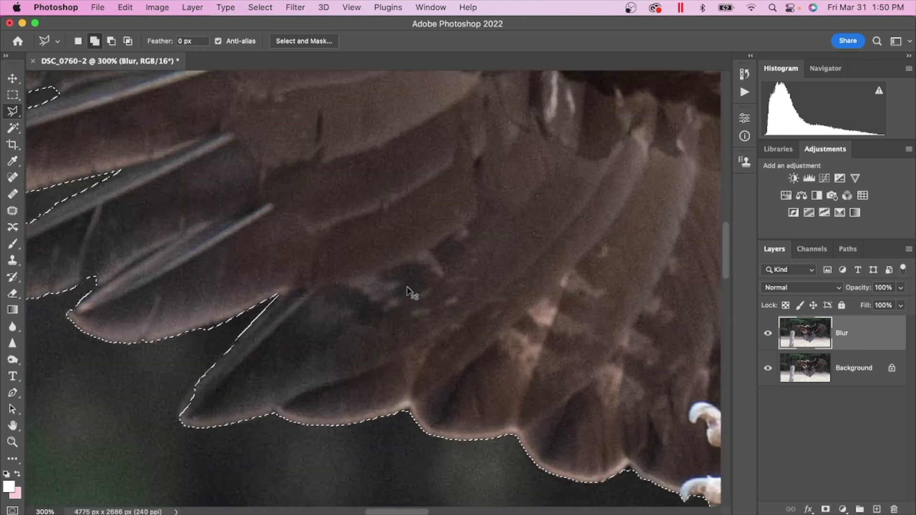
{"action": "key", "text": "super+0"}
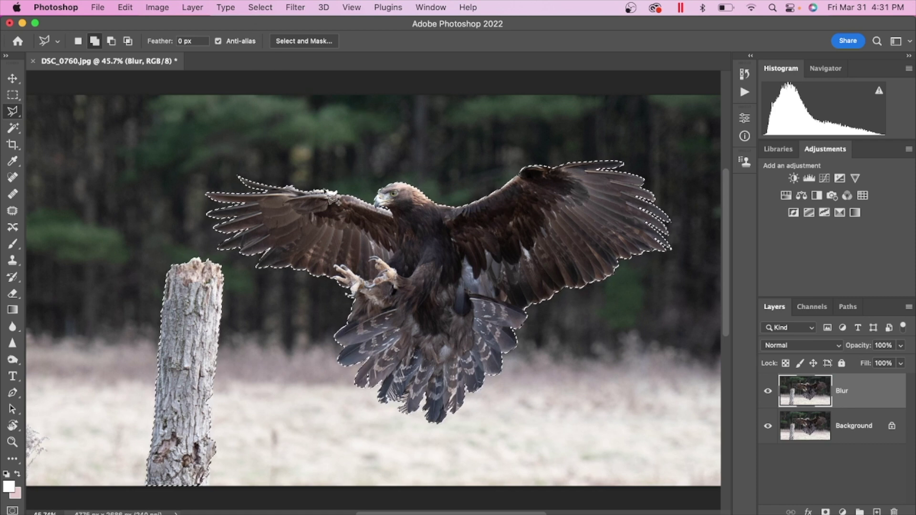
{"action": "left_click", "coordinate": [260, 8]}
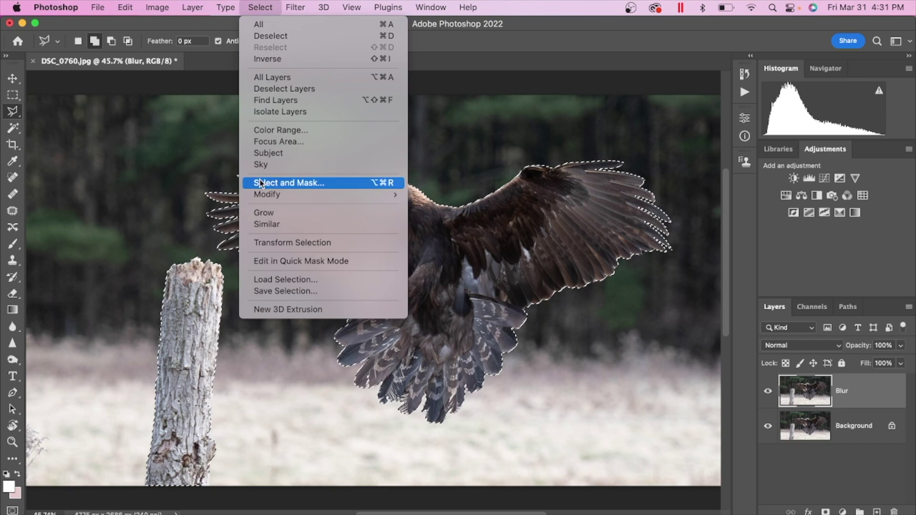
{"action": "mouse_move", "coordinate": [270, 195]}
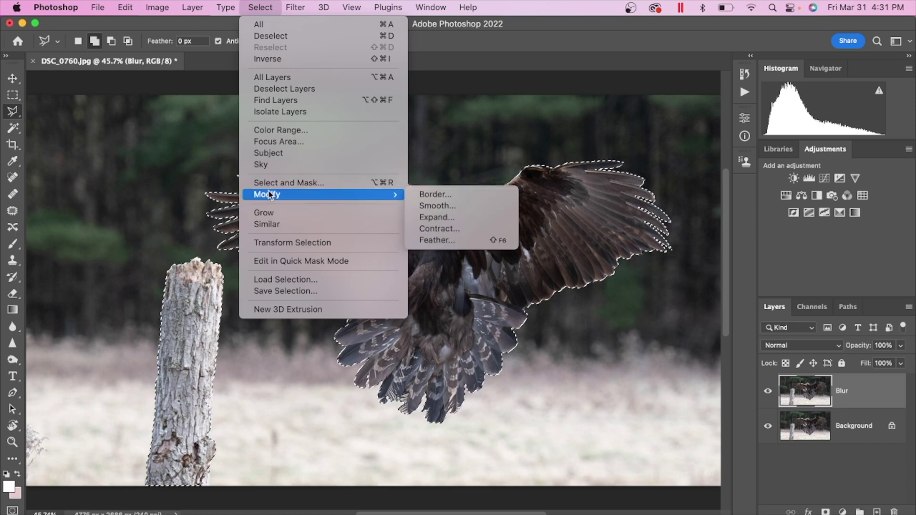
{"action": "left_click", "coordinate": [434, 240]}
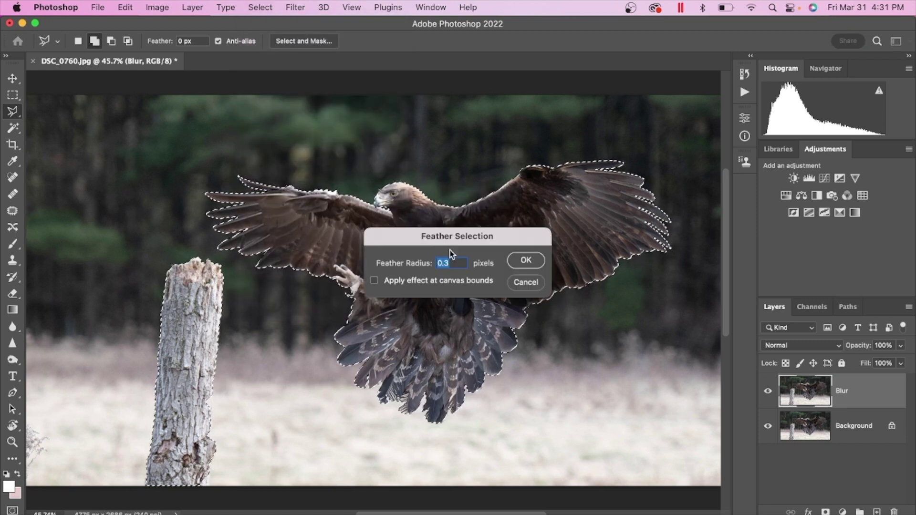
{"action": "left_click_drag", "start_coordinate": [459, 246], "coordinate": [547, 122]}
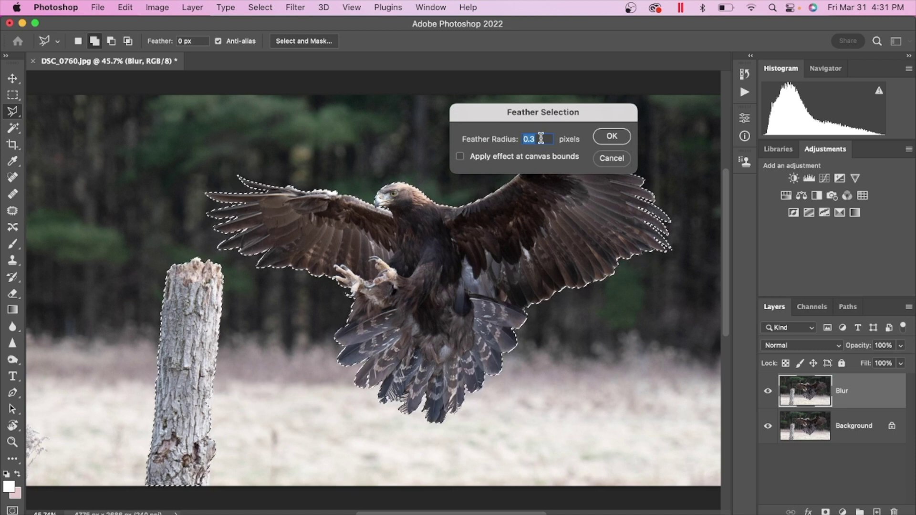
{"action": "left_click", "coordinate": [546, 139]}
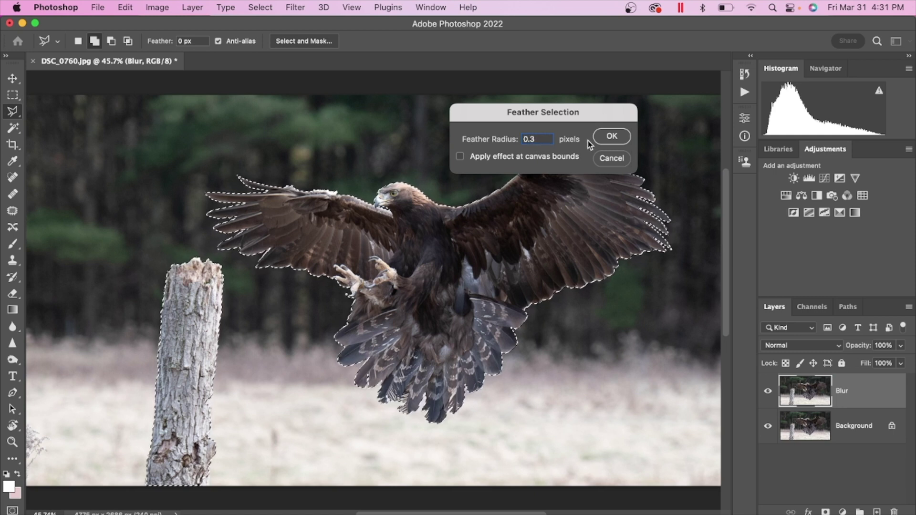
{"action": "left_click", "coordinate": [611, 137]}
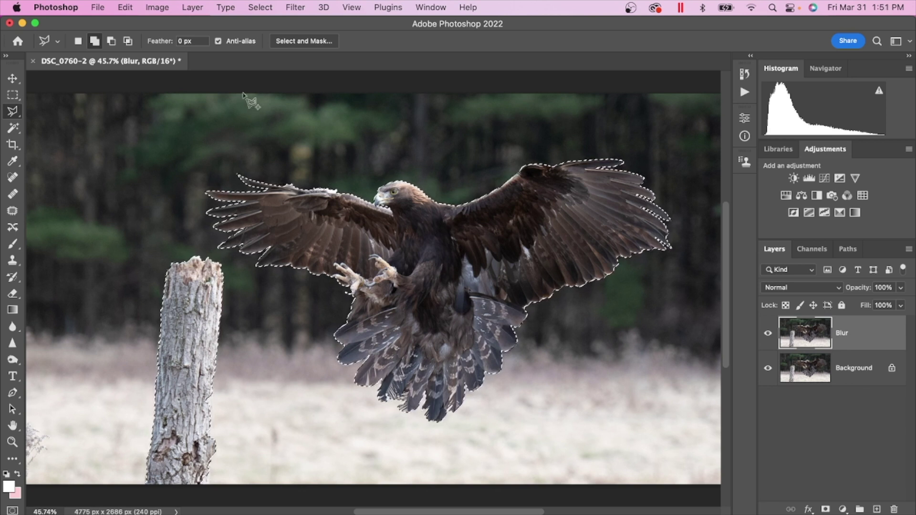
Step: Cut the selected eagle and post to a new layer and name it Subject
{"action": "left_click", "coordinate": [192, 8]}
{"action": "mouse_move", "coordinate": [274, 21]}
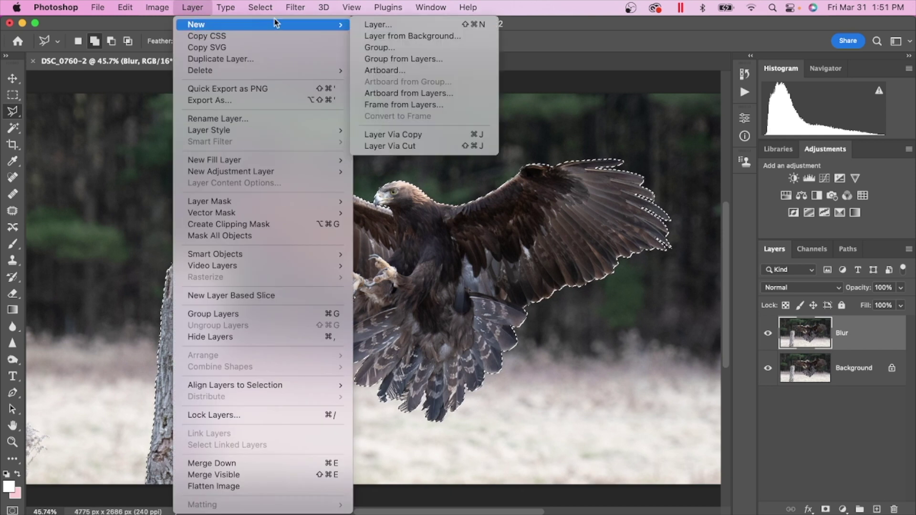
{"action": "left_click", "coordinate": [386, 145]}
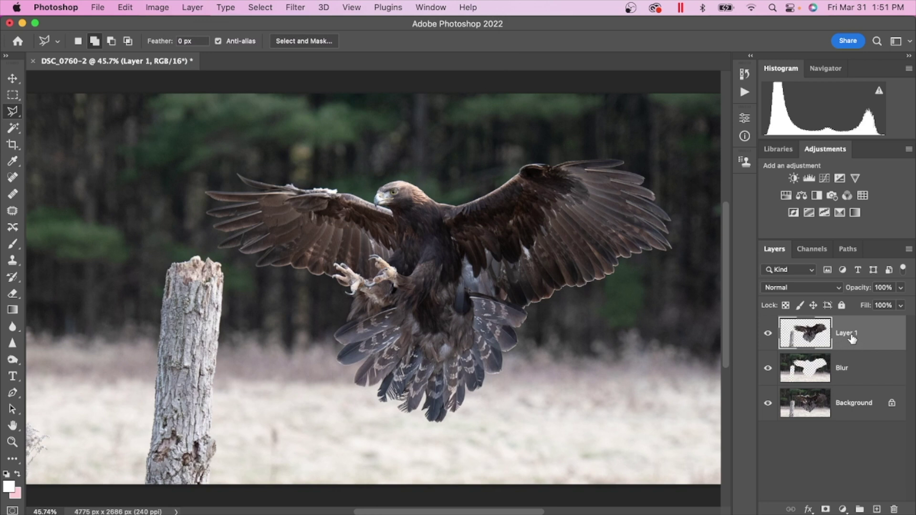
{"action": "double_click", "coordinate": [847, 333]}
{"action": "type", "text": "Subject"}
{"action": "left_click", "coordinate": [890, 344]}
Step: Apply a Gaussian Blur with a radius of about 94 pixels to the Blur layer
{"action": "left_click", "coordinate": [812, 373]}
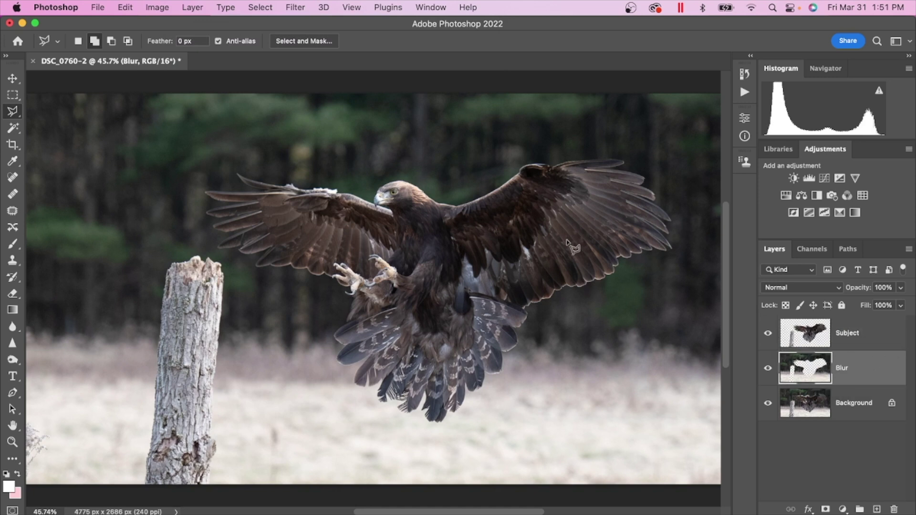
{"action": "left_click", "coordinate": [296, 8]}
{"action": "mouse_move", "coordinate": [305, 173]}
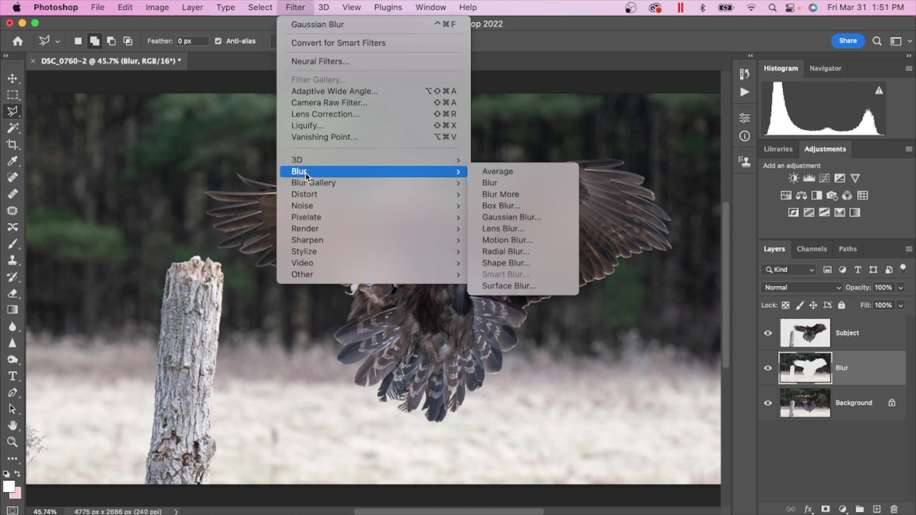
{"action": "left_click", "coordinate": [491, 218]}
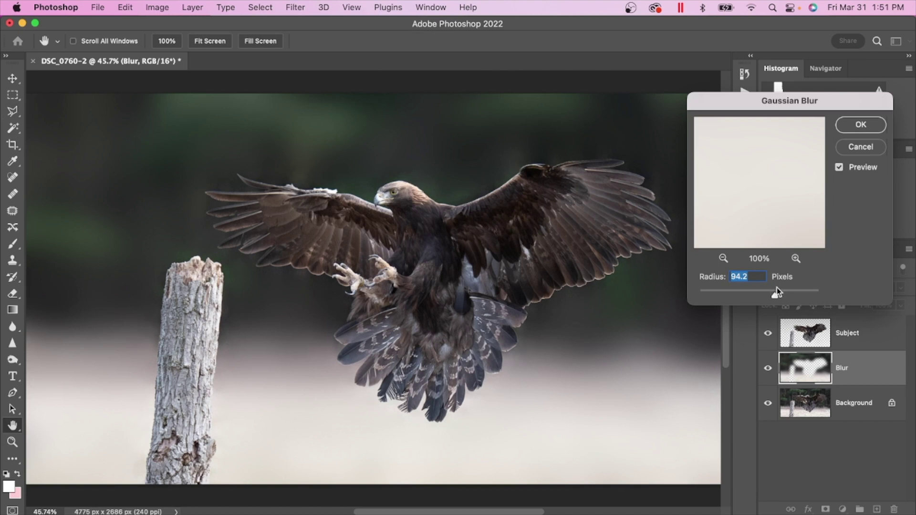
{"action": "mouse_move", "coordinate": [775, 294]}
{"action": "left_mouse_down"}
{"action": "mouse_move", "coordinate": [710, 294]}
{"action": "mouse_move", "coordinate": [773, 289]}
{"action": "left_mouse_up"}
{"action": "left_click", "coordinate": [863, 127]}
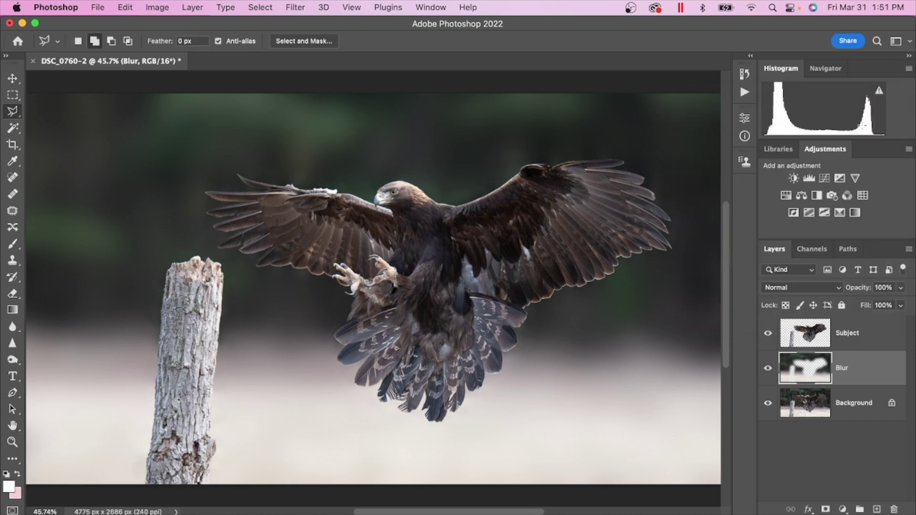
Step: Merge the Subject, Blur and Background layers into a single layer
{"action": "left_click", "coordinate": [888, 340]}
{"action": "left_click", "coordinate": [887, 363], "text": "shift"}
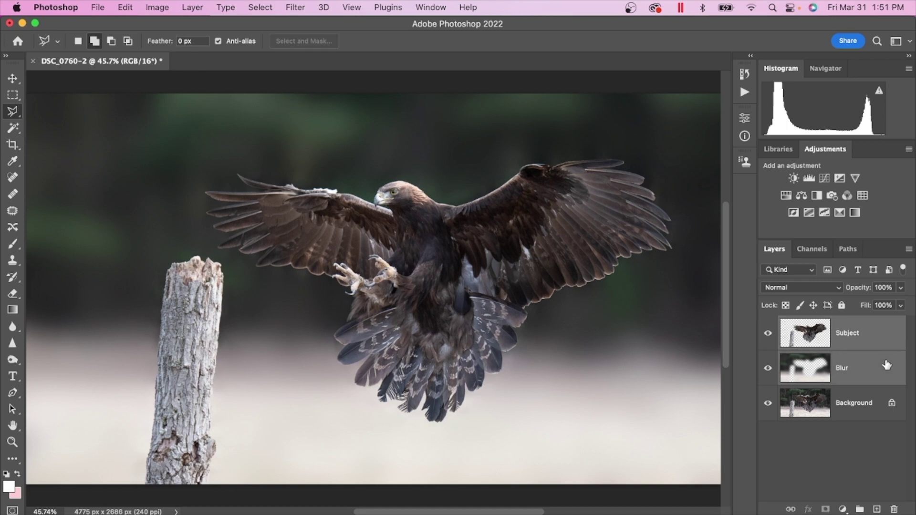
{"action": "left_click", "coordinate": [878, 397], "text": "shift"}
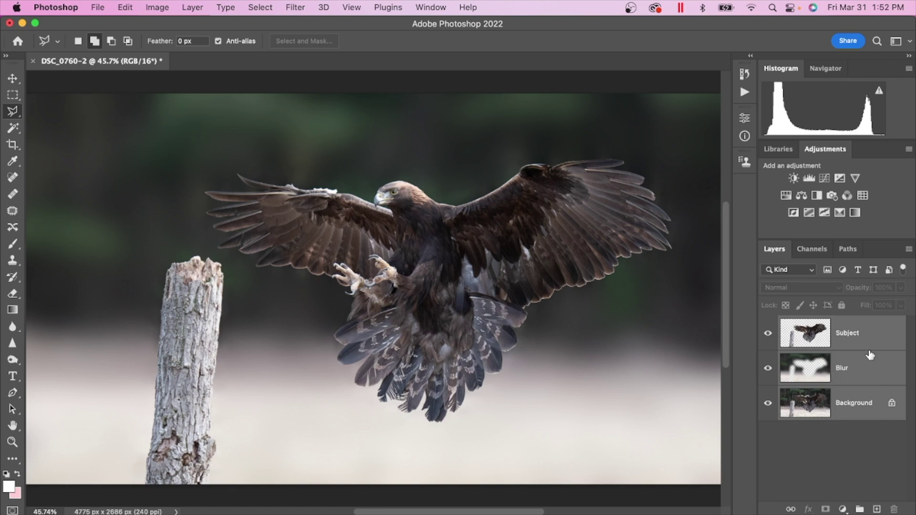
{"action": "key", "text": "super+e"}
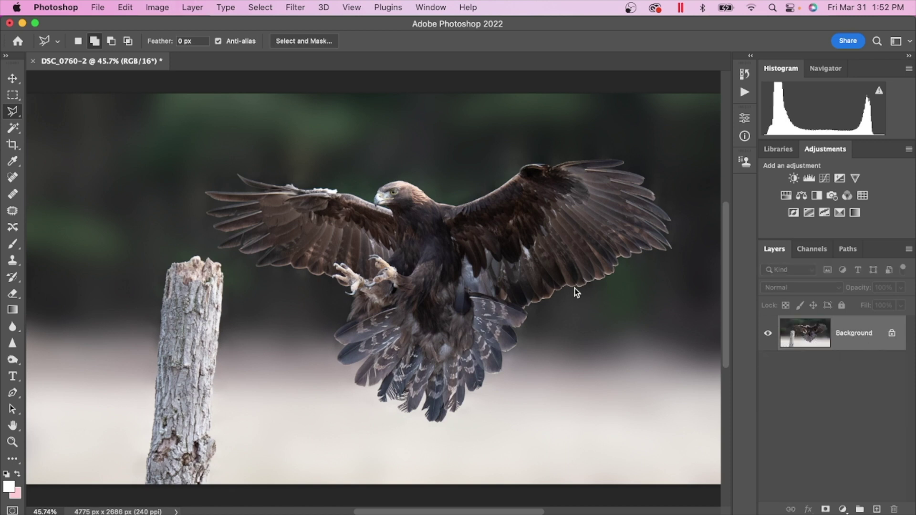
Step: Save the merged eagle photo and close its document
{"action": "left_click", "coordinate": [97, 8]}
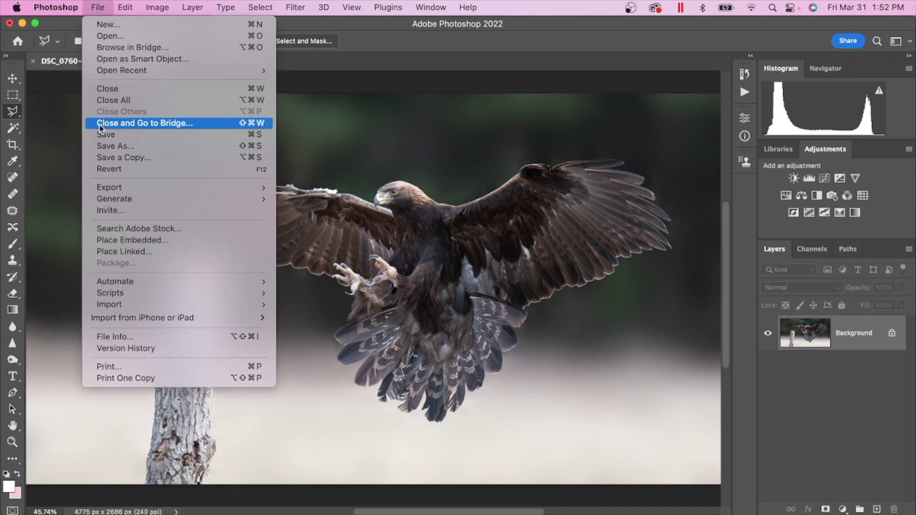
{"action": "left_click", "coordinate": [115, 133]}
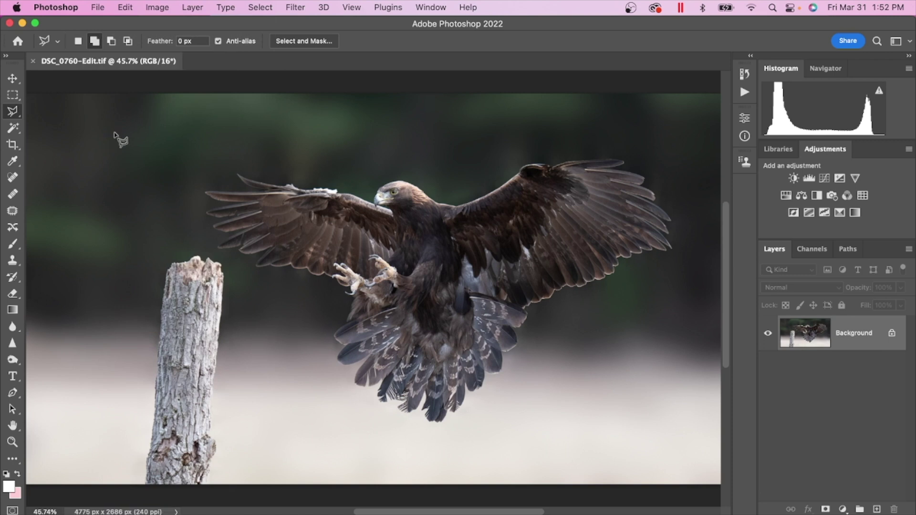
{"action": "left_click", "coordinate": [34, 62]}
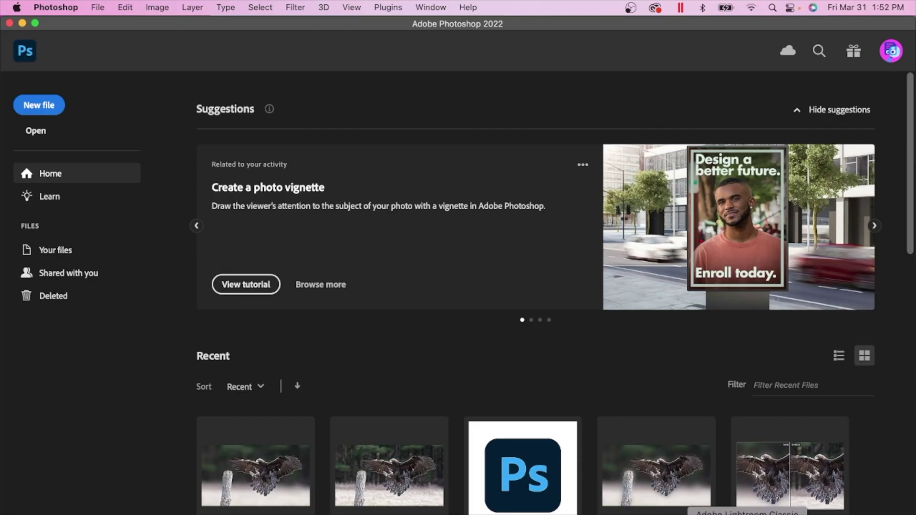
Step: Switch to Lightroom Classic and set the original DSC_0760.jpg as the reference photo beside DSC_0760-Edit.tif
{"action": "left_click", "coordinate": [747, 514]}
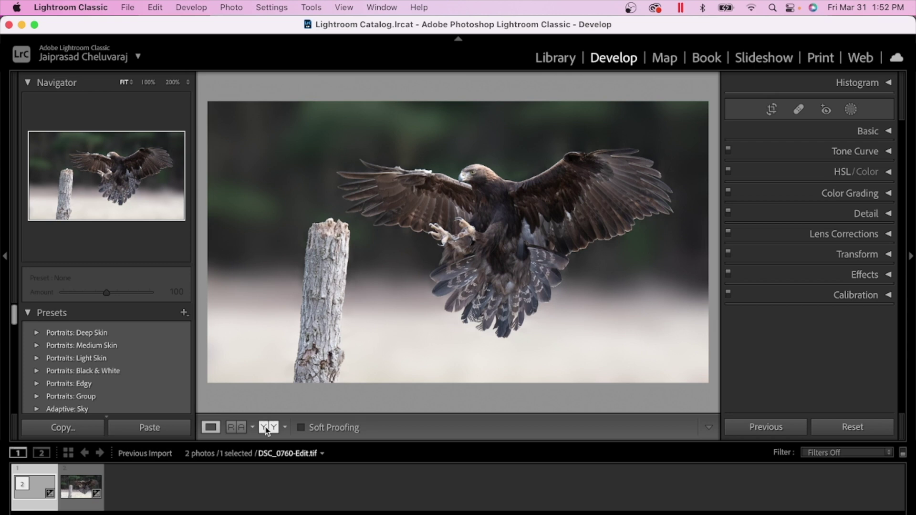
{"action": "left_click", "coordinate": [240, 431]}
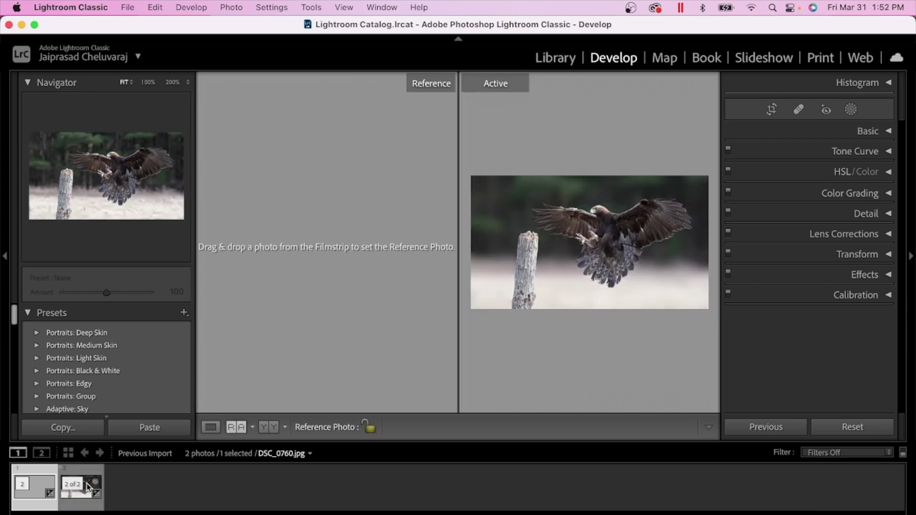
{"action": "left_click_drag", "start_coordinate": [81, 486], "coordinate": [299, 290]}
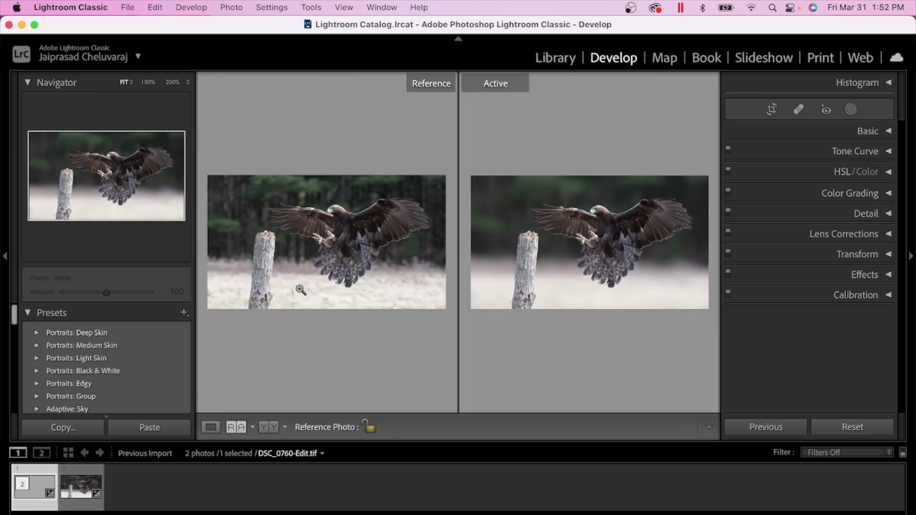
Step: Compare close-ups of the eagle's head and left wing in the reference and edited photos
{"action": "left_click", "coordinate": [345, 220]}
{"action": "scroll", "coordinate": [332, 224], "scroll_direction": "left", "scroll_amount": 5}
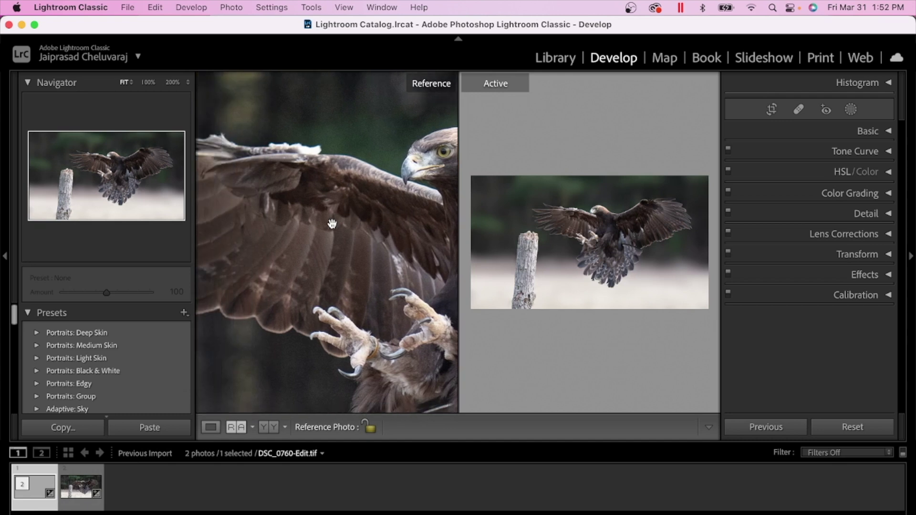
{"action": "left_click", "coordinate": [593, 207]}
{"action": "scroll", "coordinate": [591, 202], "scroll_direction": "down", "scroll_amount": 5}
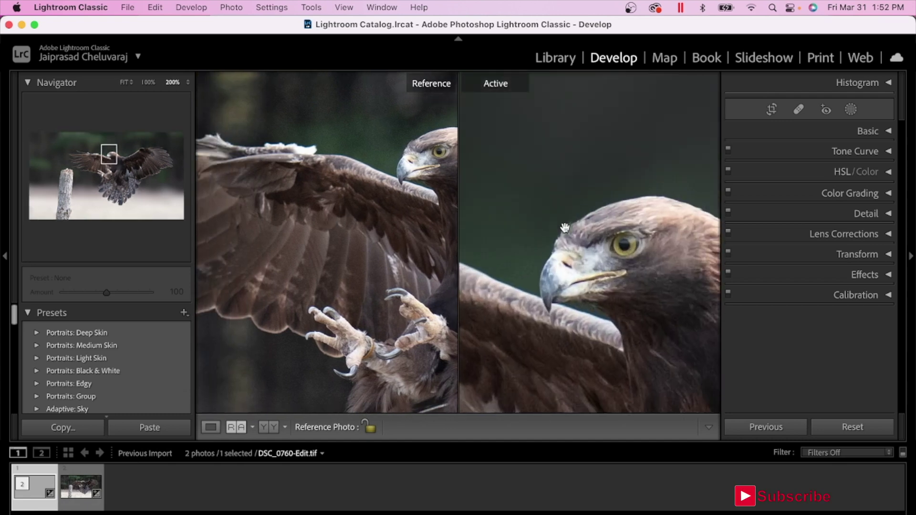
{"action": "scroll", "coordinate": [565, 228], "scroll_direction": "left", "scroll_amount": 5}
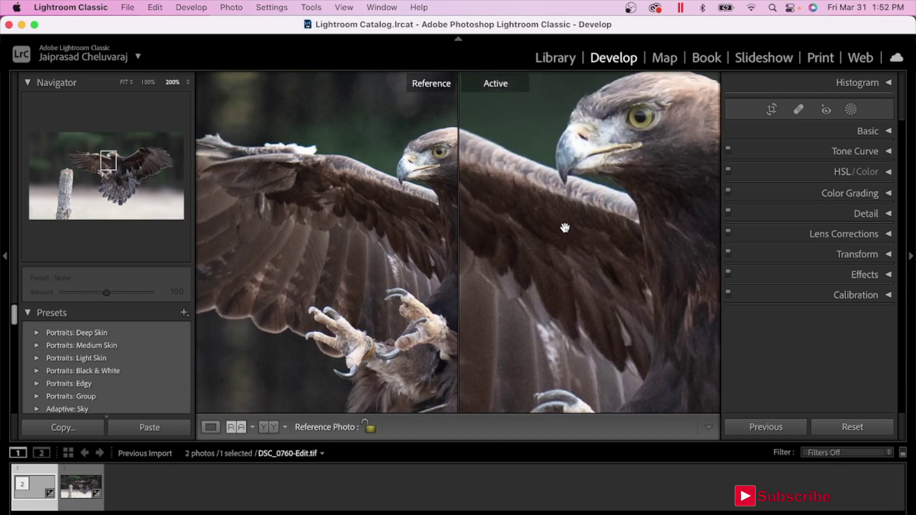
Step: Compare close-ups of the eagle's talons and tail feathers in the reference and edited photos
{"action": "scroll", "coordinate": [565, 228], "scroll_direction": "down", "scroll_amount": 5}
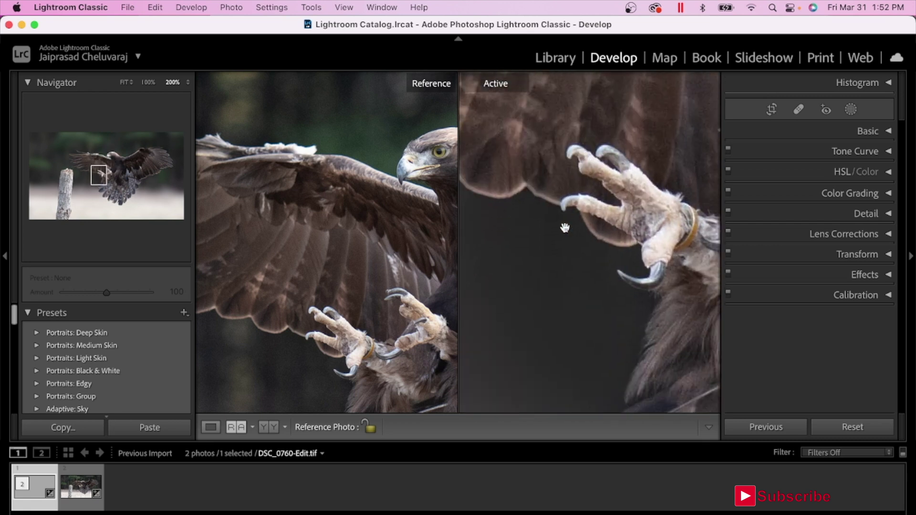
{"action": "scroll", "coordinate": [398, 312], "scroll_direction": "down", "scroll_amount": 5}
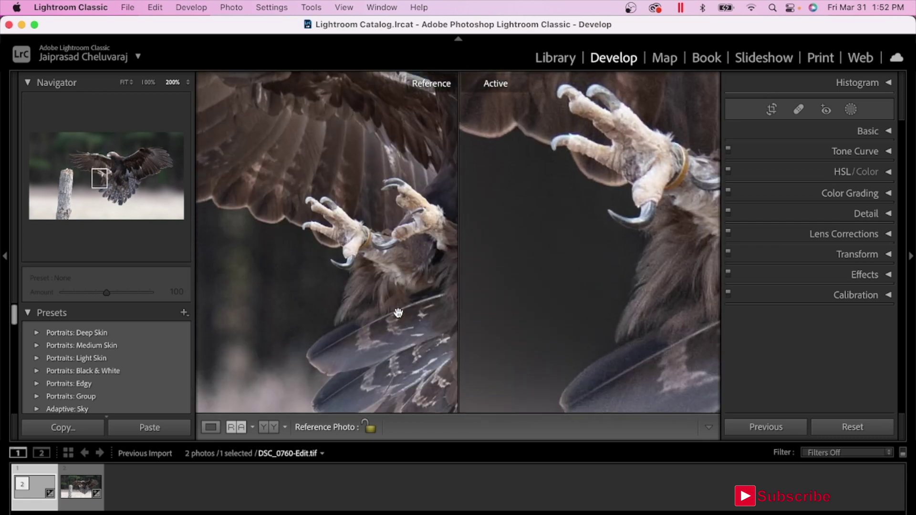
{"action": "scroll", "coordinate": [398, 313], "scroll_direction": "left", "scroll_amount": 2}
{"action": "scroll", "coordinate": [611, 252], "scroll_direction": "down", "scroll_amount": 10}
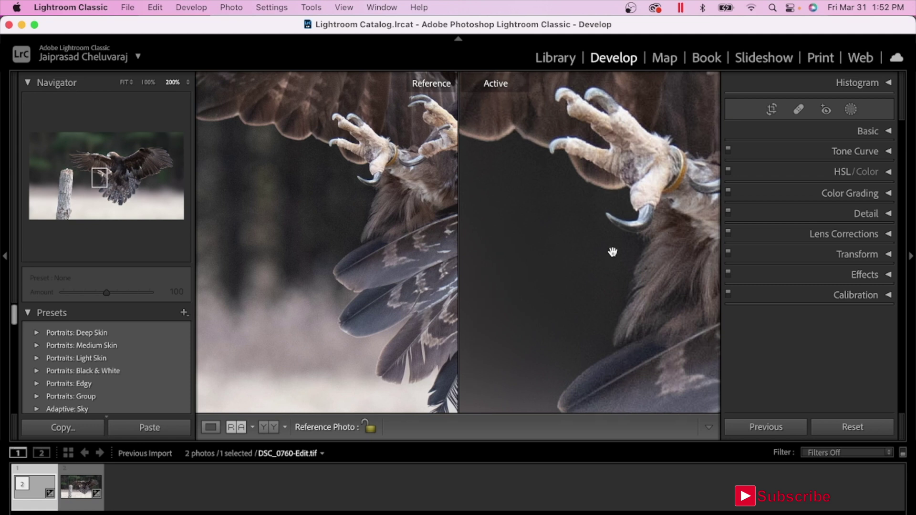
{"action": "scroll", "coordinate": [612, 252], "scroll_direction": "down", "scroll_amount": 6}
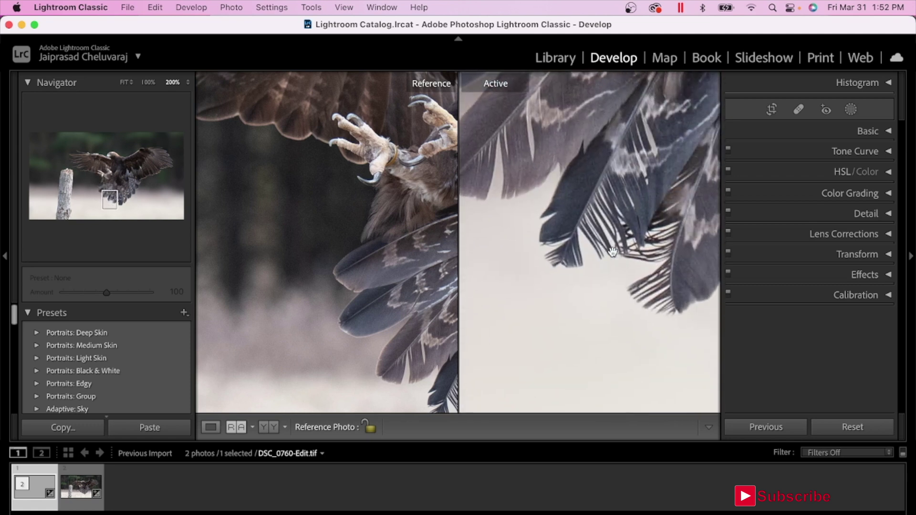
{"action": "scroll", "coordinate": [449, 312], "scroll_direction": "down", "scroll_amount": 8}
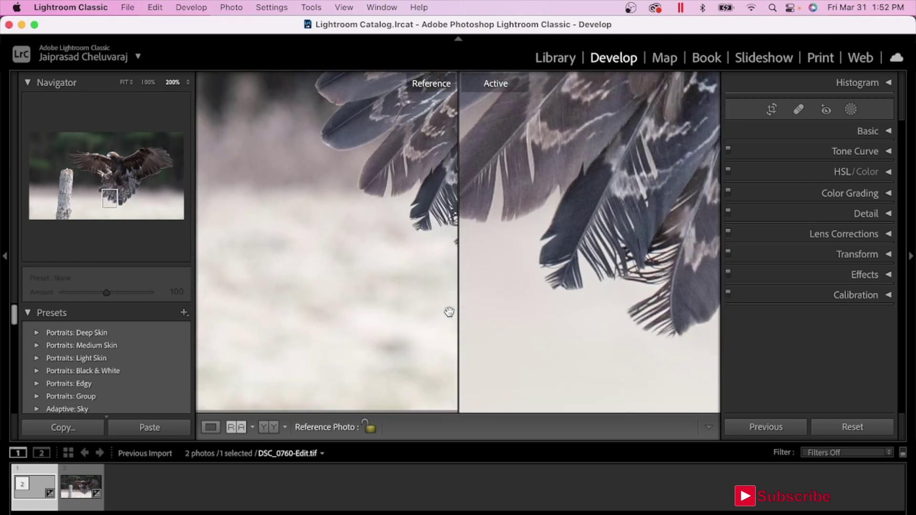
Step: Fit both photos whole in the comparison, and show the edited DSC_0760-Edit.tif alone in Loupe view
{"action": "left_click", "coordinate": [532, 282]}
{"action": "left_click", "coordinate": [415, 275]}
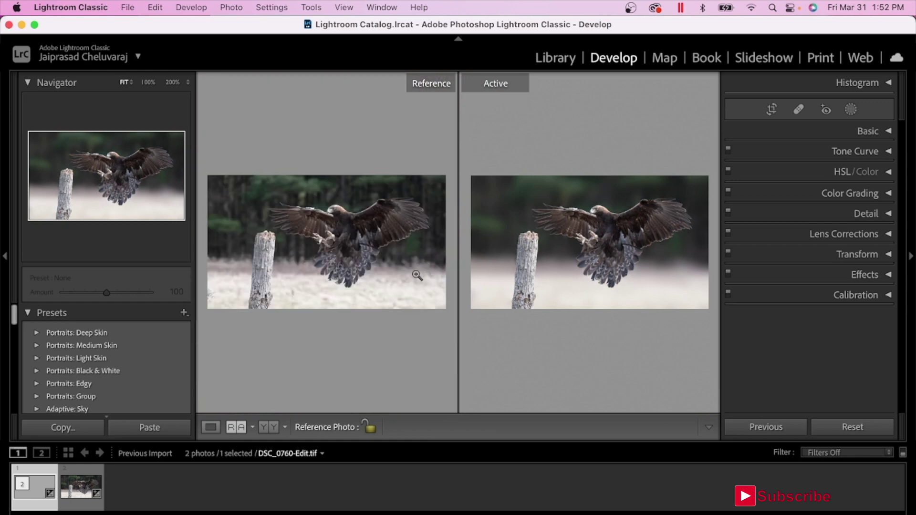
{"action": "left_click", "coordinate": [211, 427]}
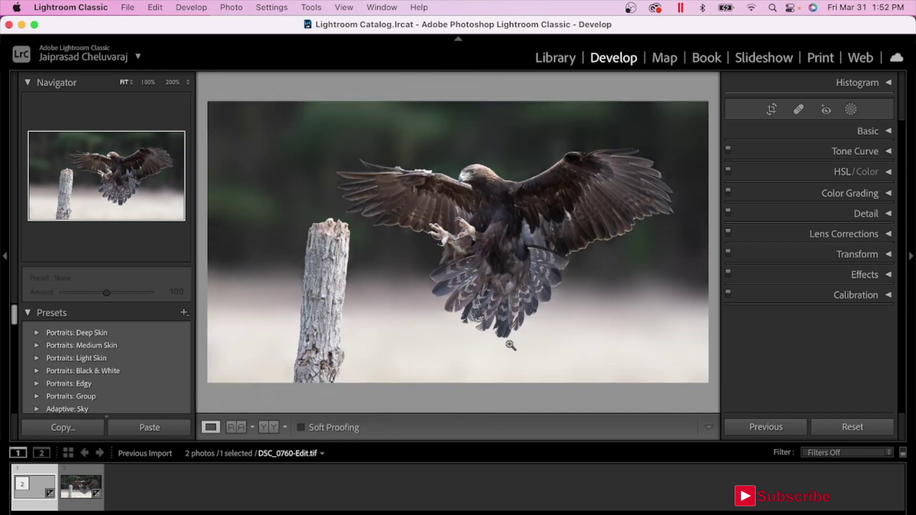